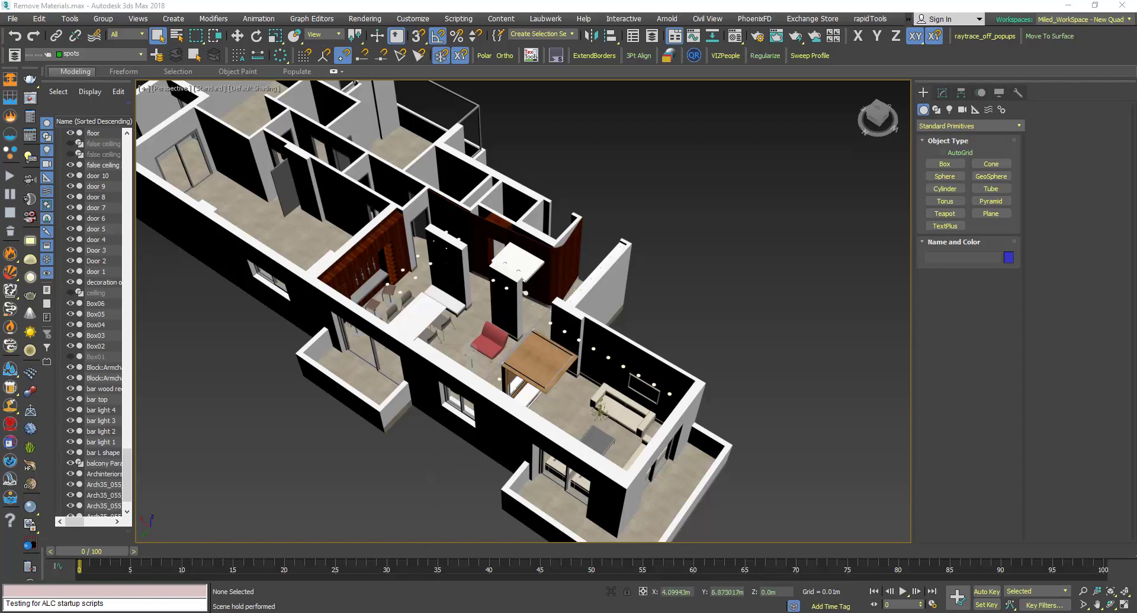
Switch to the browser and review the 3DS Max Quick Tip 1 post on the channel's YouTube Community page.
{"action": "key", "text": "alt+Tab"}
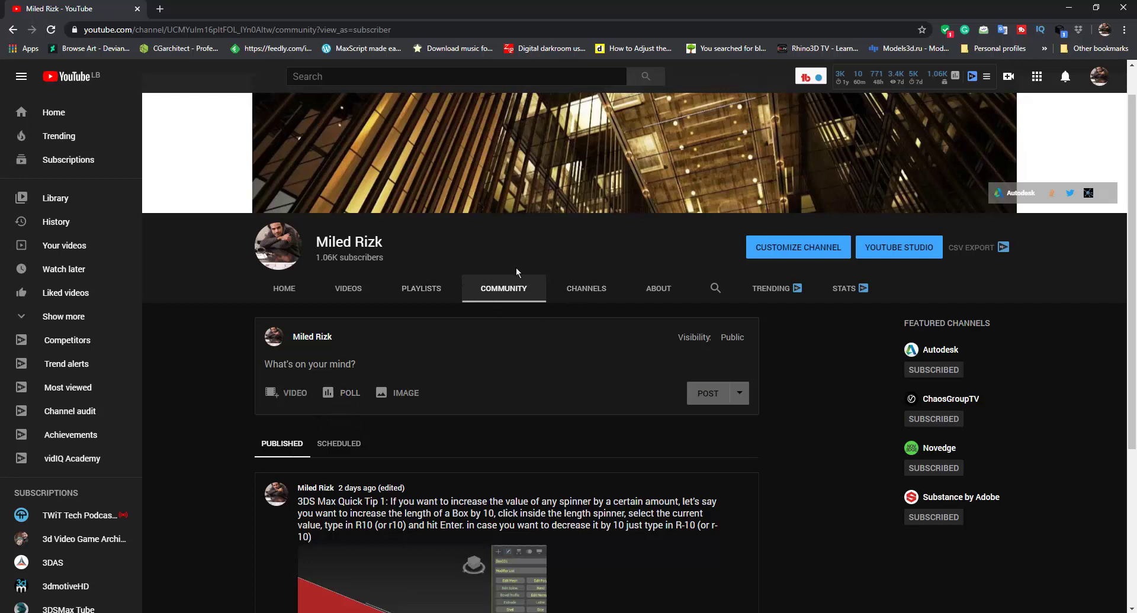
{"action": "scroll", "coordinate": [509, 290], "scroll_direction": "up", "scroll_amount": 1}
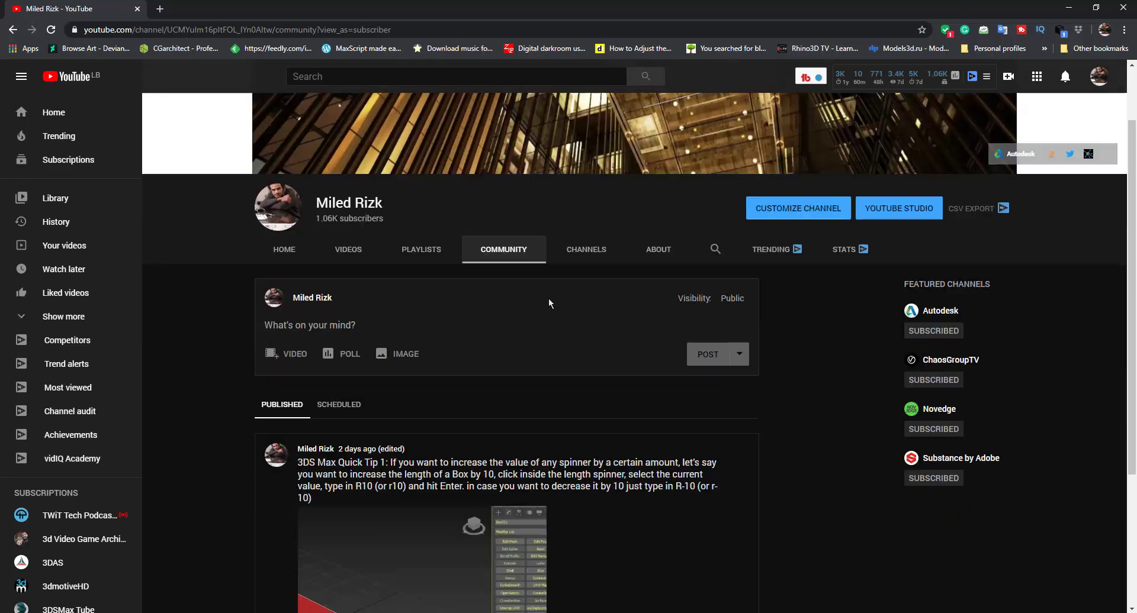
{"action": "scroll", "coordinate": [524, 272], "scroll_direction": "down", "scroll_amount": 3}
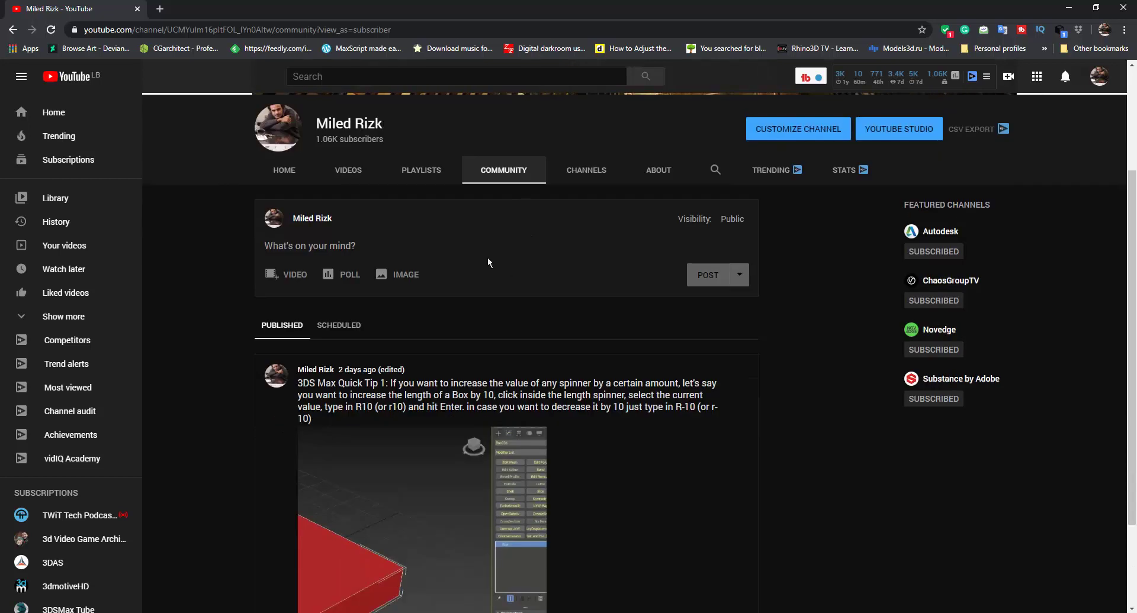
{"action": "scroll", "coordinate": [488, 262], "scroll_direction": "down", "scroll_amount": 1}
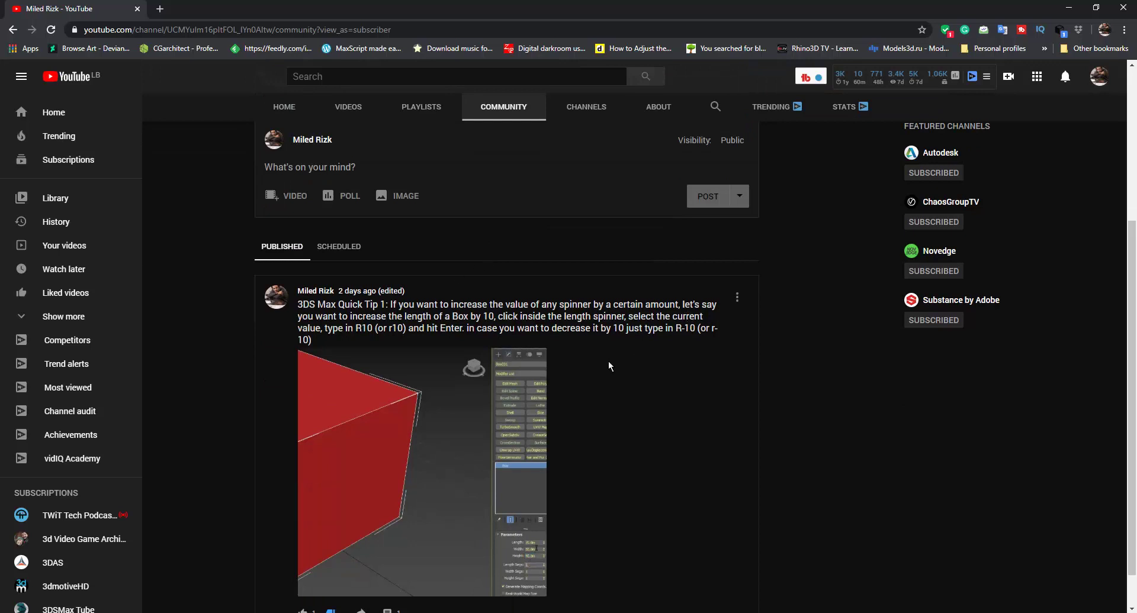
{"action": "scroll", "coordinate": [610, 366], "scroll_direction": "down", "scroll_amount": 1}
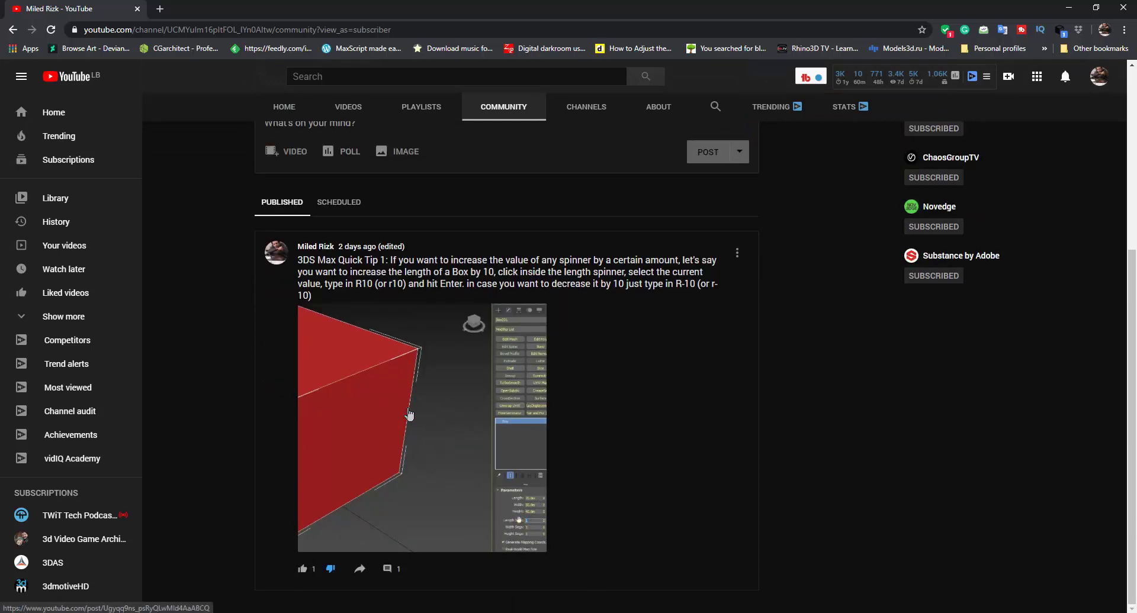
{"action": "scroll", "coordinate": [398, 385], "scroll_direction": "up", "scroll_amount": 3}
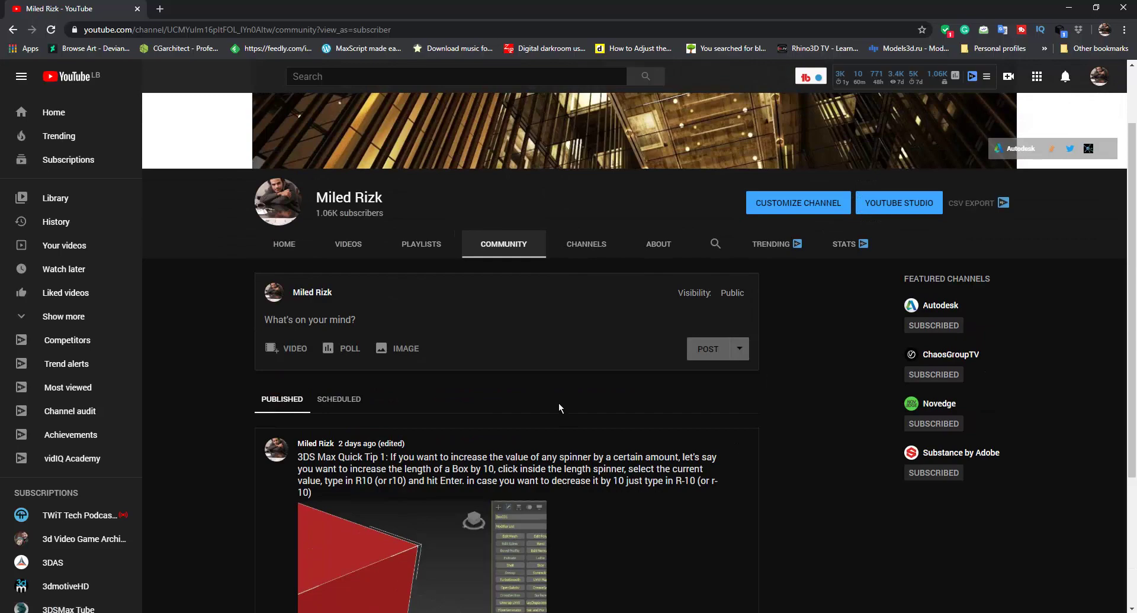
Switch back to 3ds Max and load the UVW Remove utility.
{"action": "key", "text": "alt+Tab"}
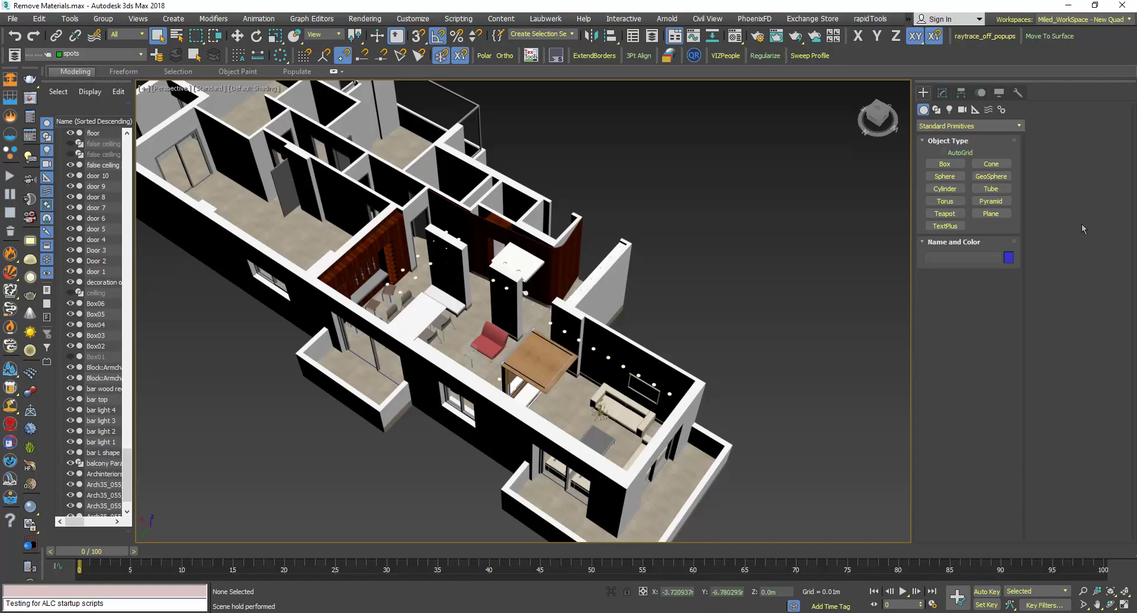
{"action": "left_click", "coordinate": [1017, 93]}
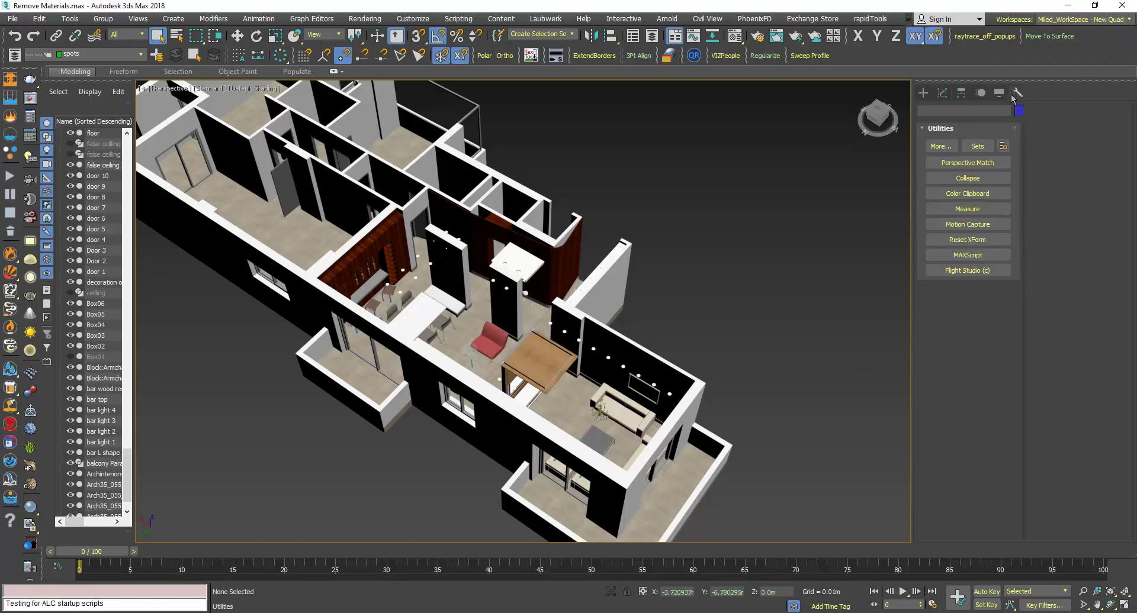
{"action": "left_click", "coordinate": [941, 147]}
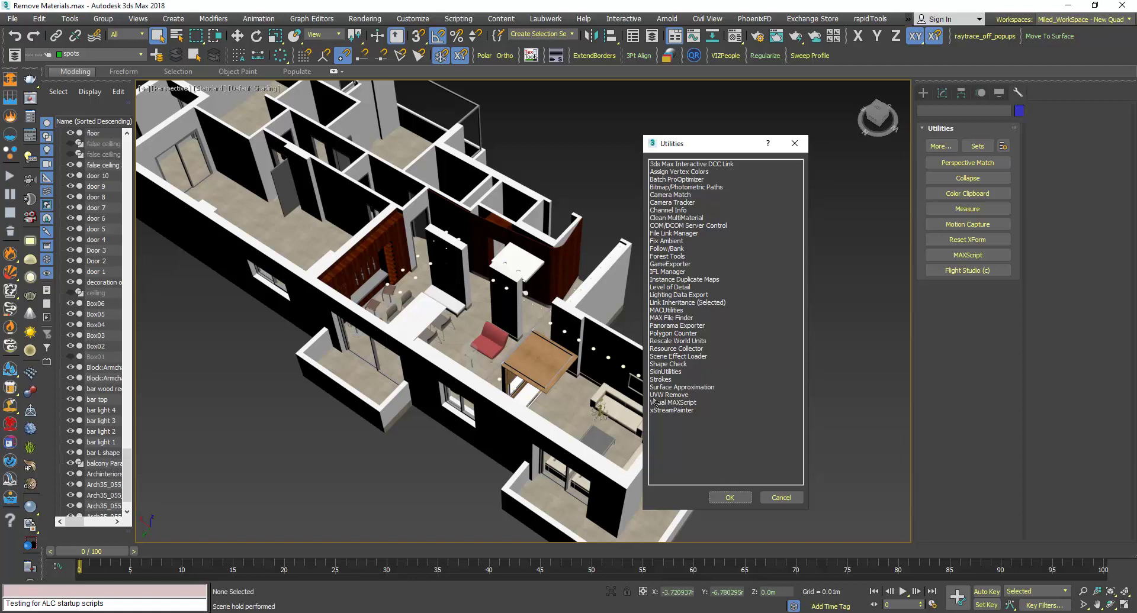
{"action": "left_click", "coordinate": [676, 395]}
{"action": "double_click", "coordinate": [676, 395]}
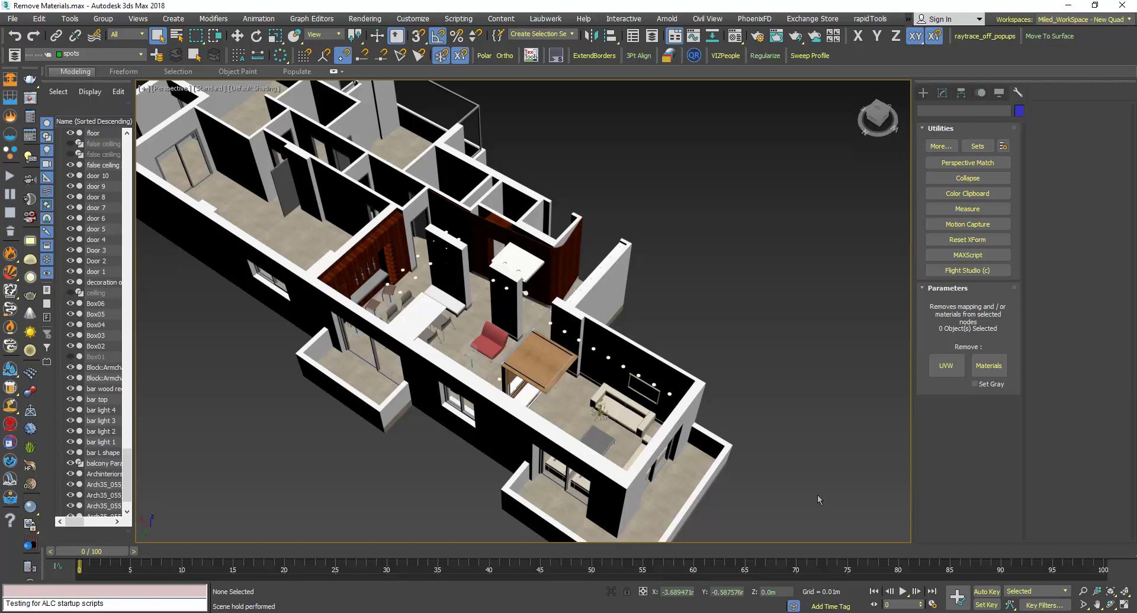
Select the apartment's furnished area with a region selection and remove the materials from the selected objects using UVW Remove.
{"action": "left_click_drag", "start_coordinate": [830, 527], "coordinate": [316, 201]}
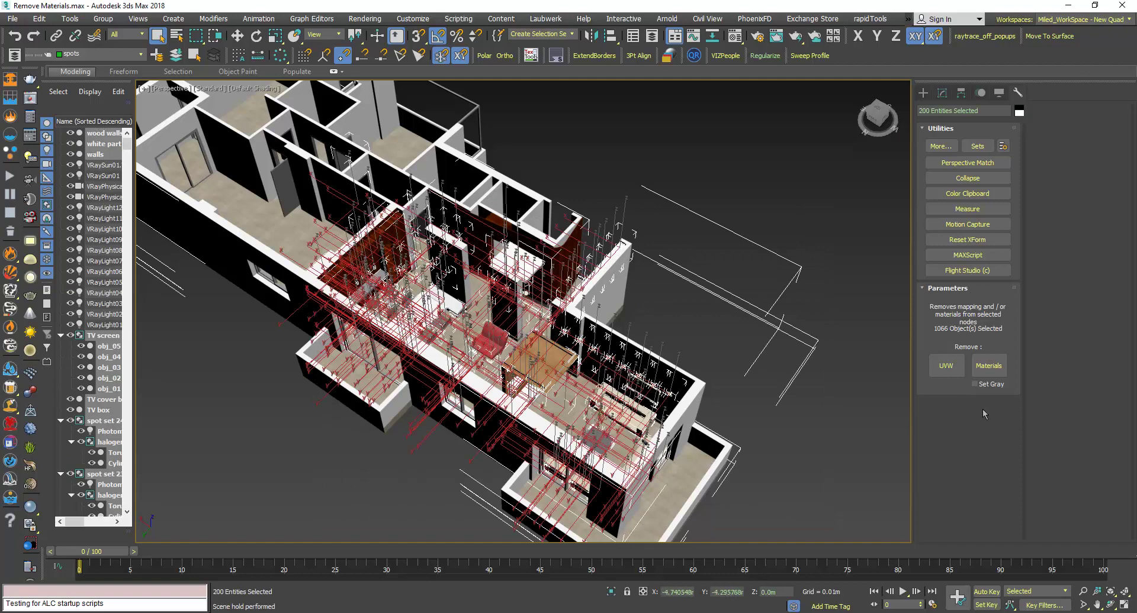
{"action": "left_click", "coordinate": [984, 368]}
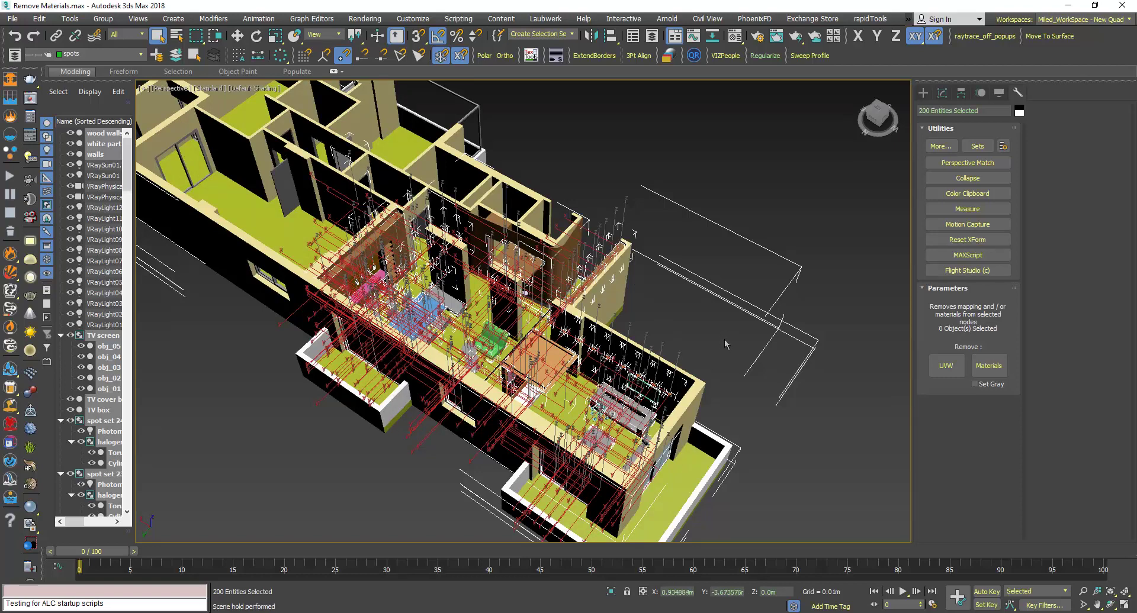
Check the object colours of the floor and the wood walls, leaving nothing selected.
{"action": "key", "text": "ctrl+z"}
{"action": "key", "text": "ctrl+z"}
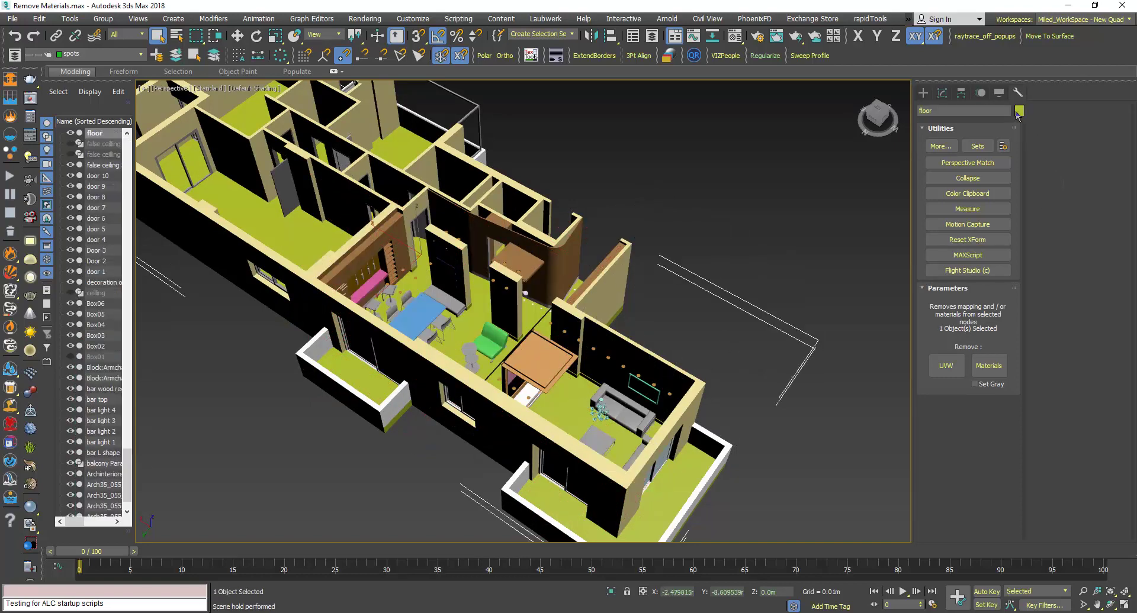
{"action": "left_click", "coordinate": [541, 273]}
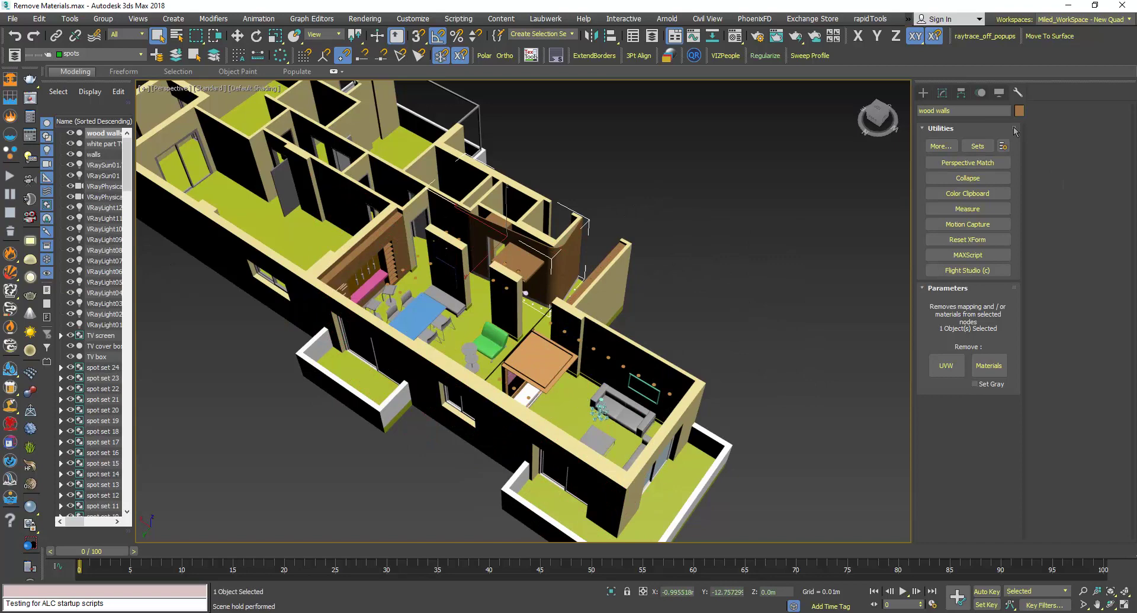
{"action": "left_click", "coordinate": [730, 273]}
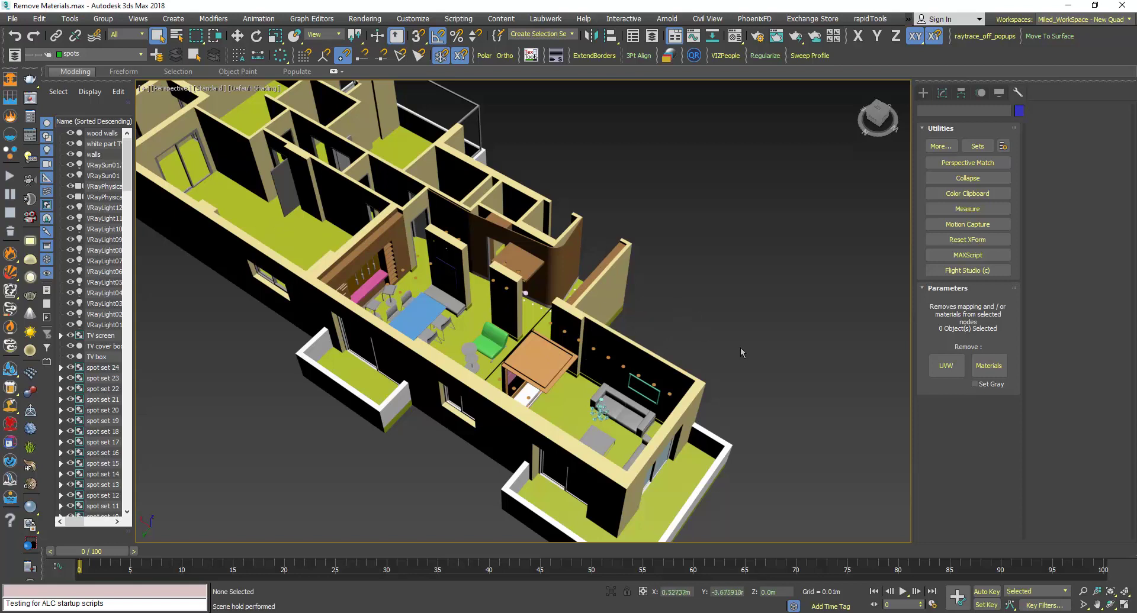
{"action": "left_click", "coordinate": [993, 373]}
Restore the held scene with Fetch, continuing past the missing external files.
{"action": "left_click", "coordinate": [40, 20]}
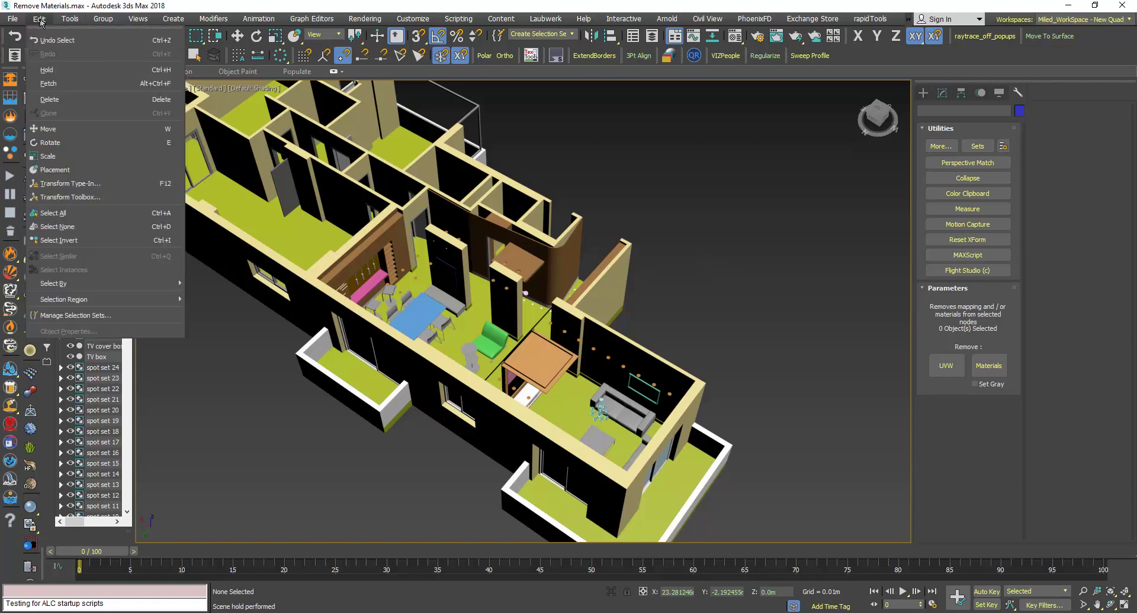
{"action": "left_click", "coordinate": [56, 84]}
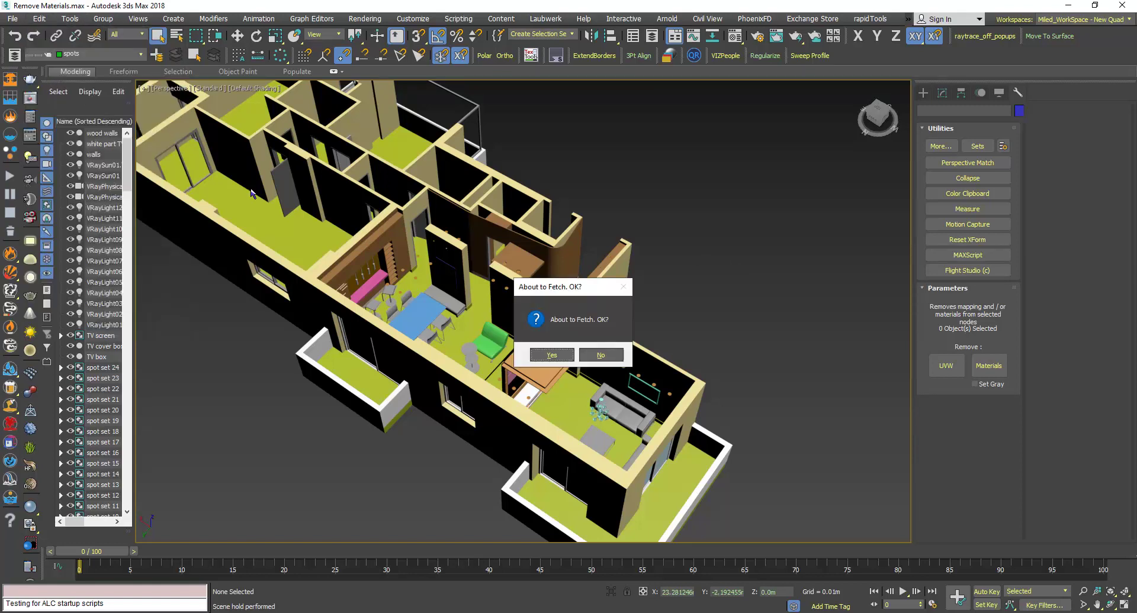
{"action": "left_click", "coordinate": [566, 357]}
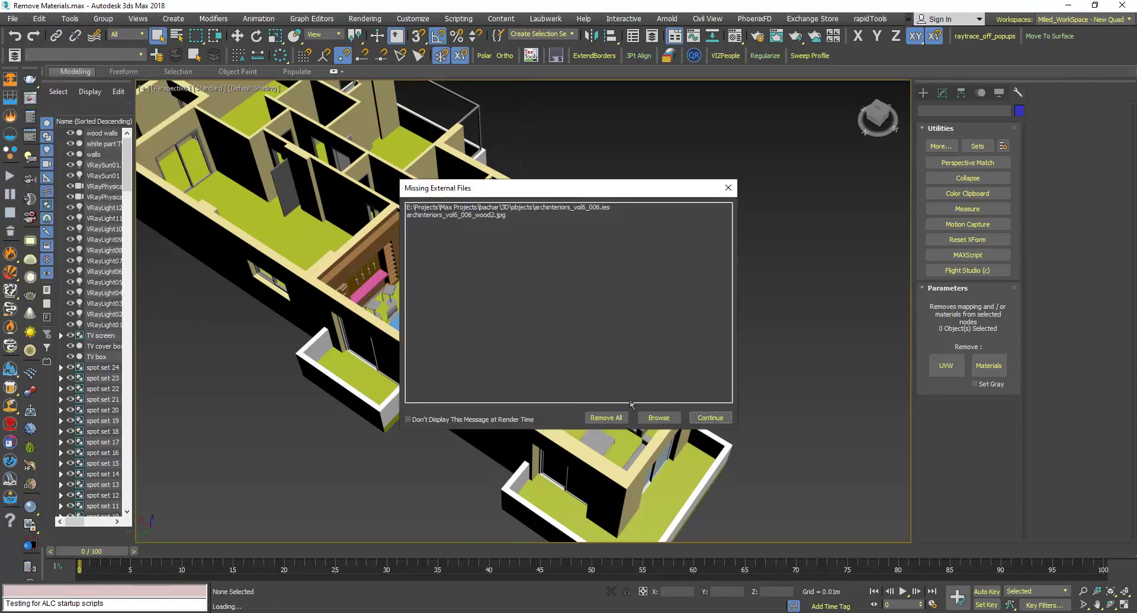
{"action": "left_click", "coordinate": [701, 418]}
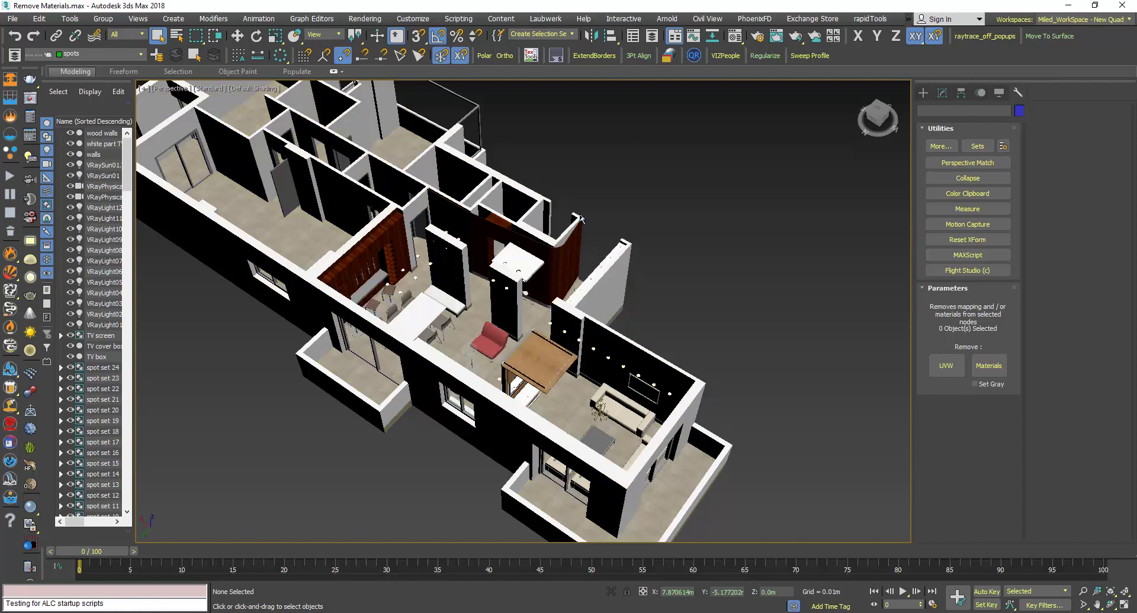
Open the MAXScript Listener beside the model and enter the line $.material = undefined without running it.
{"action": "left_click", "coordinate": [458, 20]}
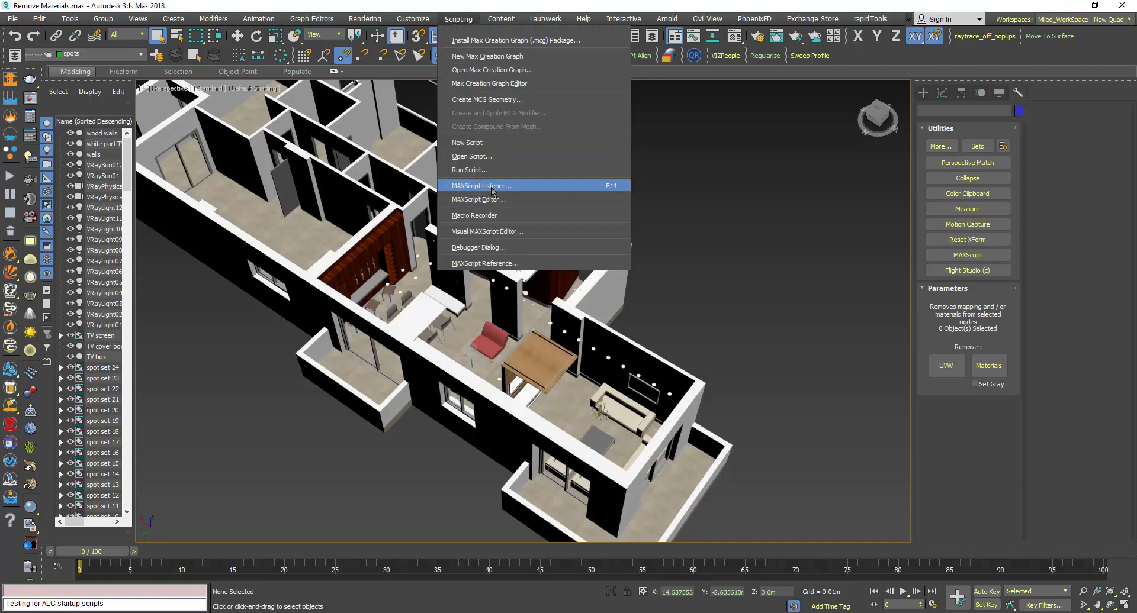
{"action": "left_click", "coordinate": [580, 189]}
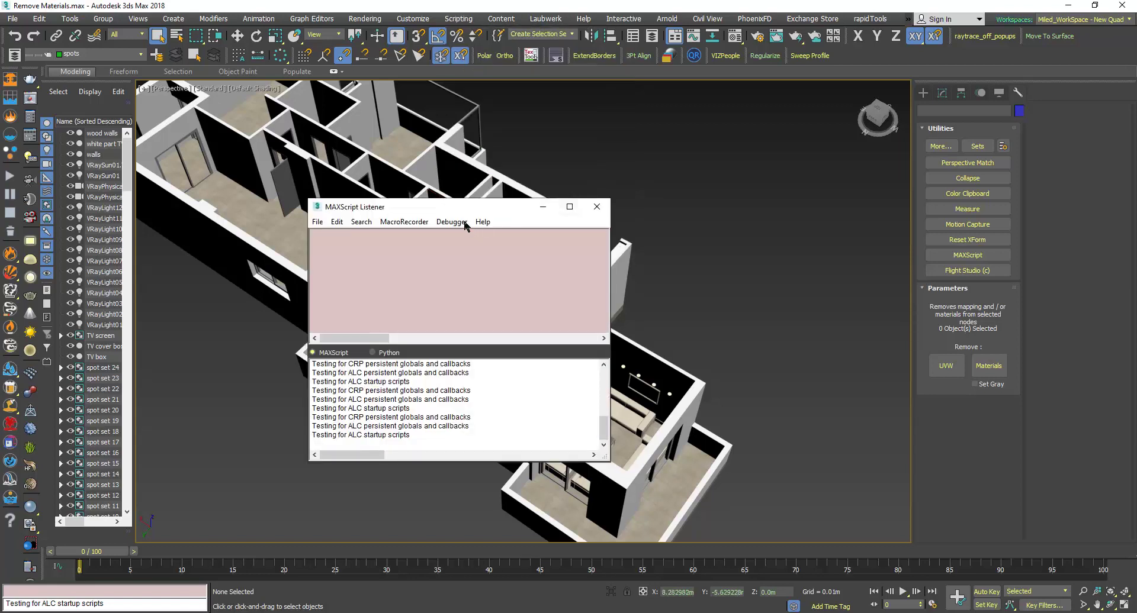
{"action": "left_click_drag", "start_coordinate": [466, 213], "coordinate": [804, 71]}
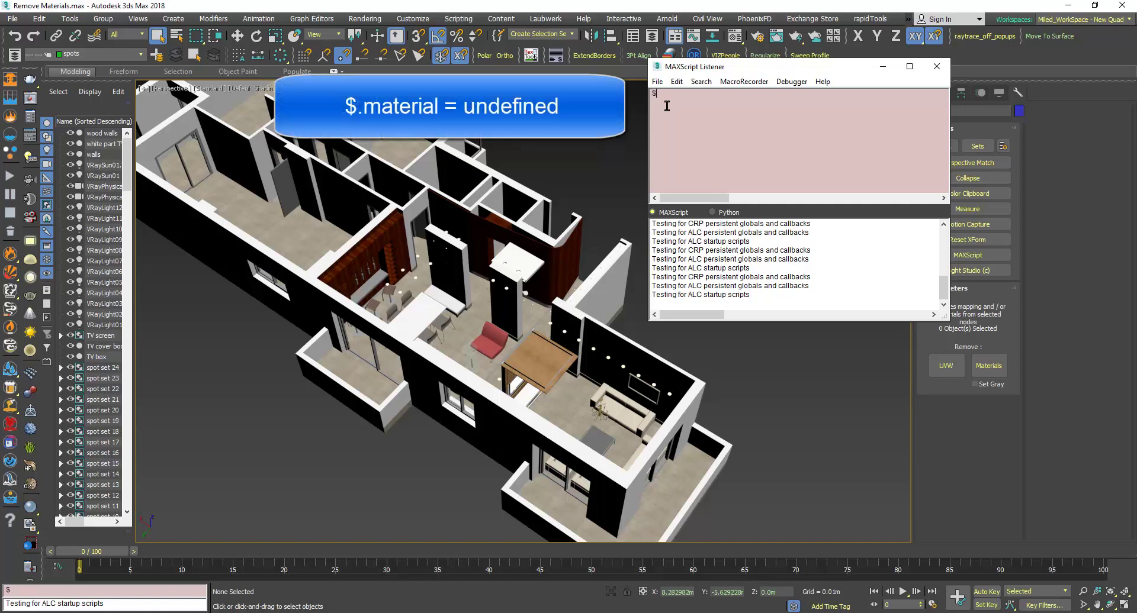
{"action": "type", "text": "material = undefined"}
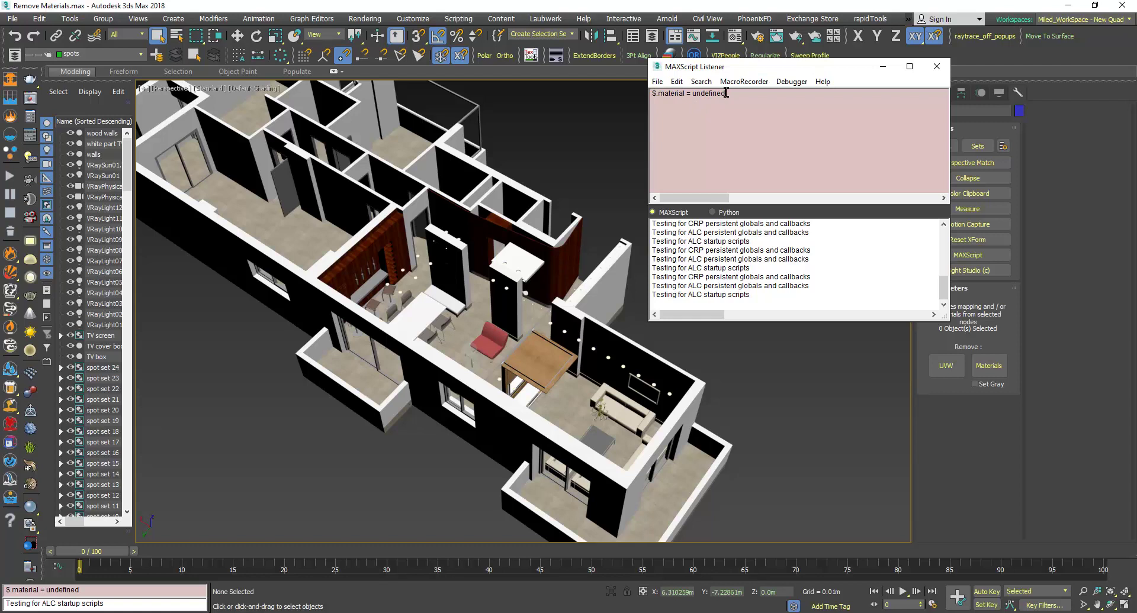
{"action": "key", "text": "ctrl+Left"}
Select the apartment's objects with a region selection and run $.material = undefined to strip their materials.
{"action": "scroll", "coordinate": [447, 293], "scroll_direction": "down", "scroll_amount": 3}
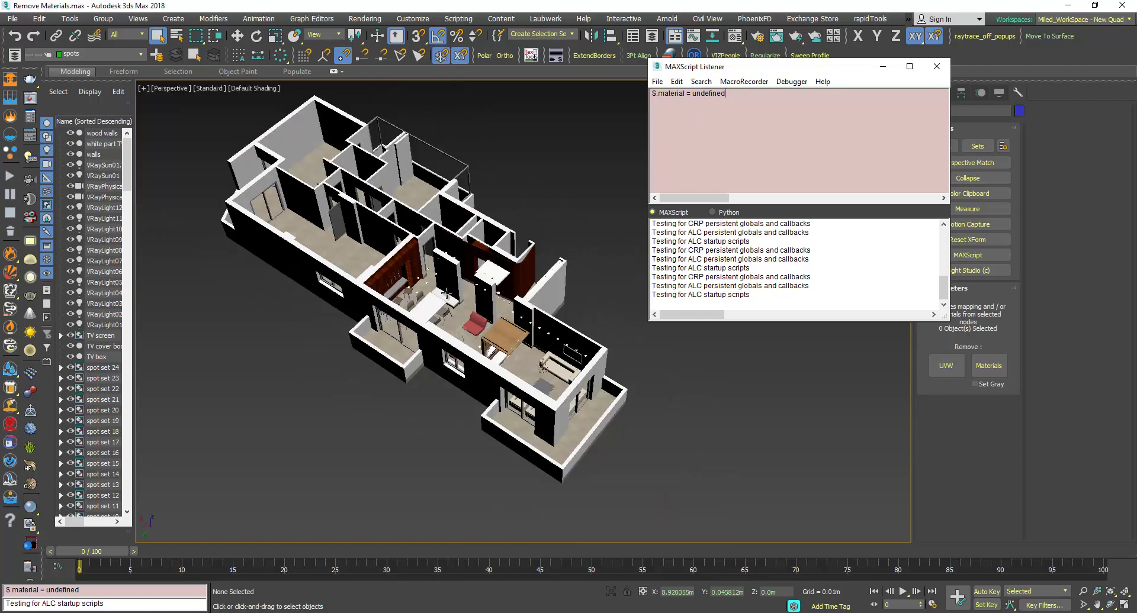
{"action": "left_click_drag", "start_coordinate": [649, 483], "coordinate": [358, 218]}
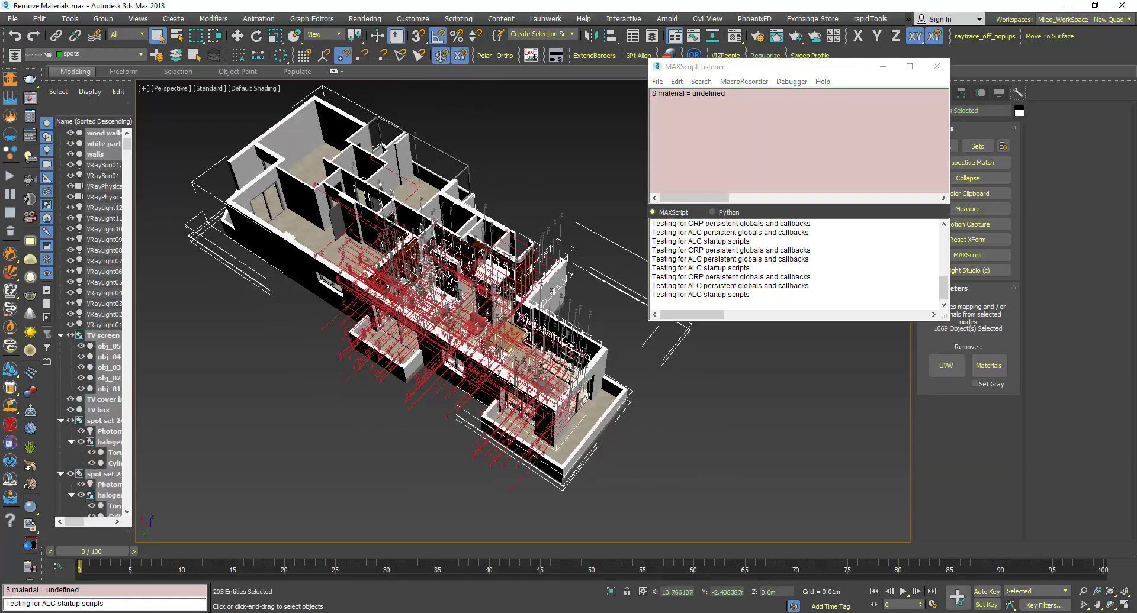
{"action": "left_click", "coordinate": [743, 81]}
{"action": "left_click", "coordinate": [740, 93]}
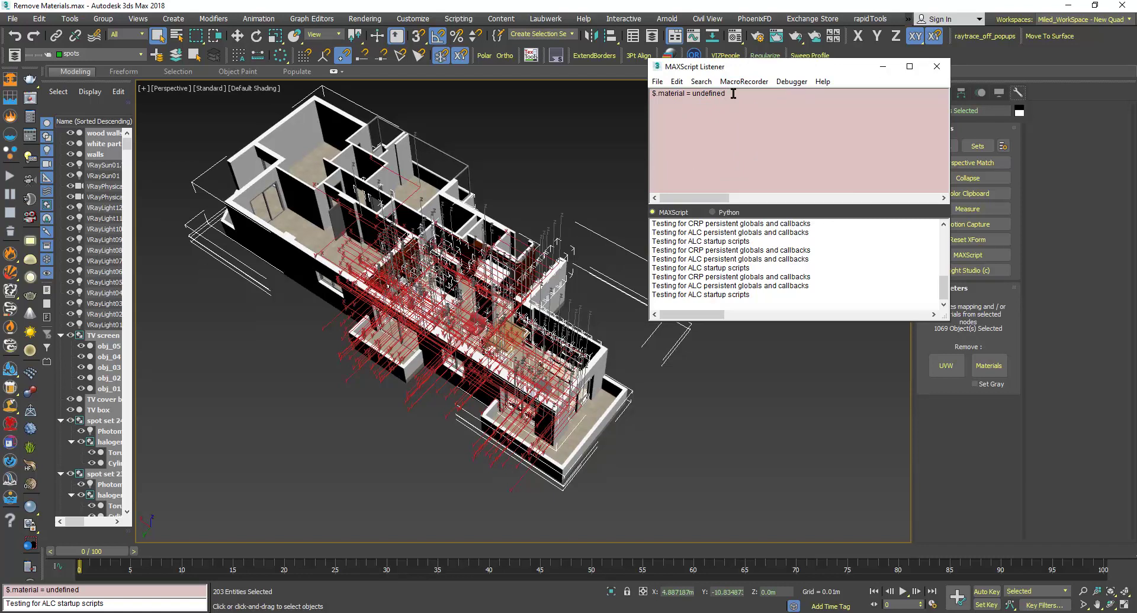
{"action": "left_click", "coordinate": [512, 323]}
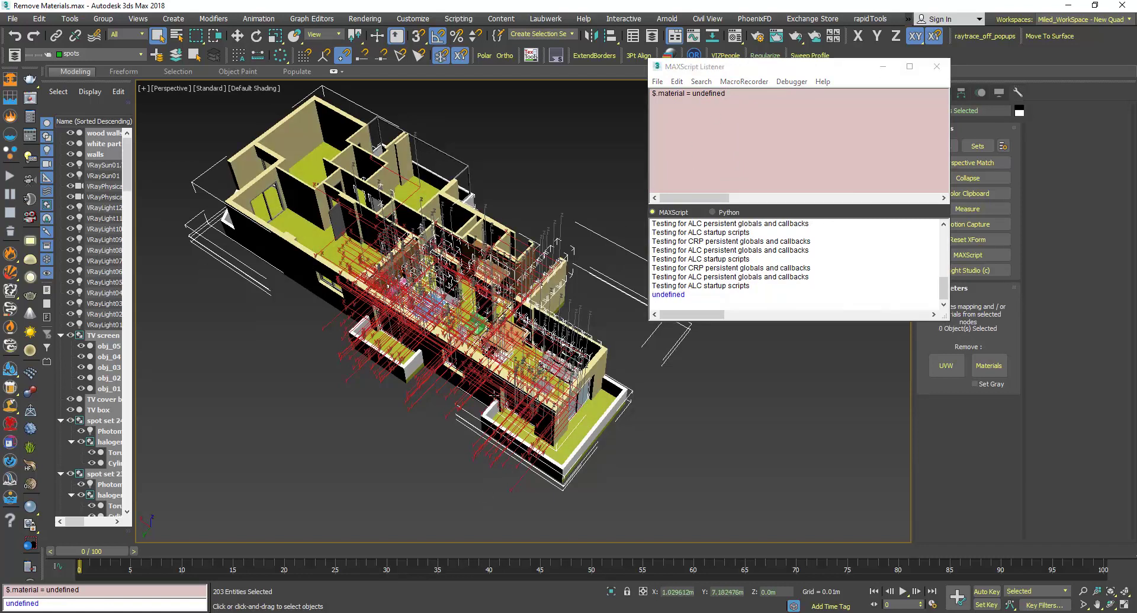
Undo the scripted material removal and clear the object selection.
{"action": "scroll", "coordinate": [512, 323], "scroll_direction": "up", "scroll_amount": 2}
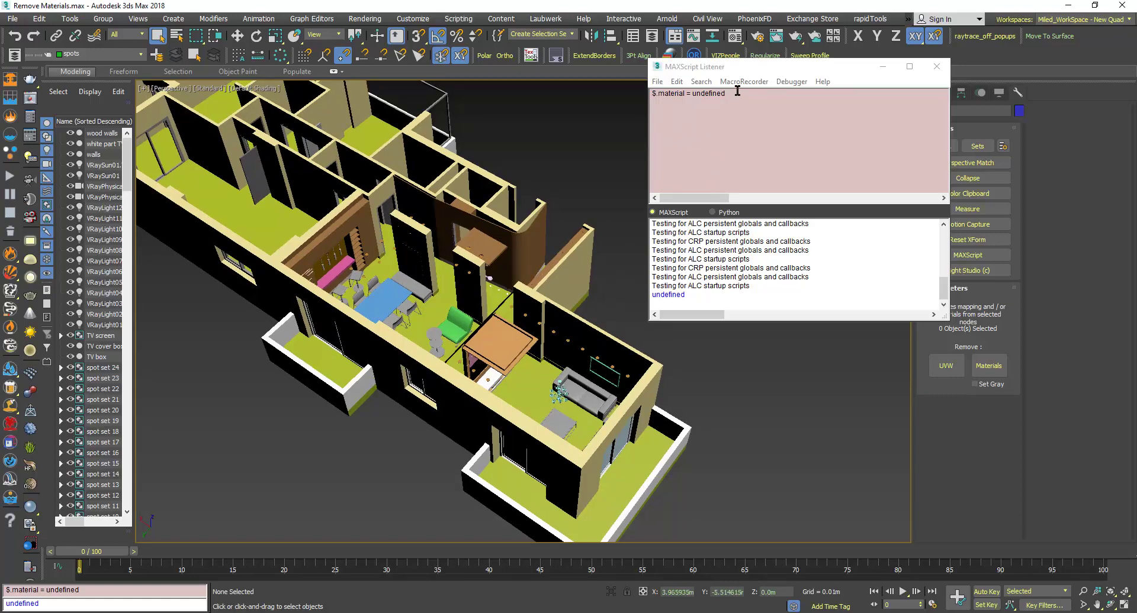
{"action": "left_click", "coordinate": [990, 371]}
{"action": "middle_click_drag", "start_coordinate": [610, 307], "coordinate": [601, 308]}
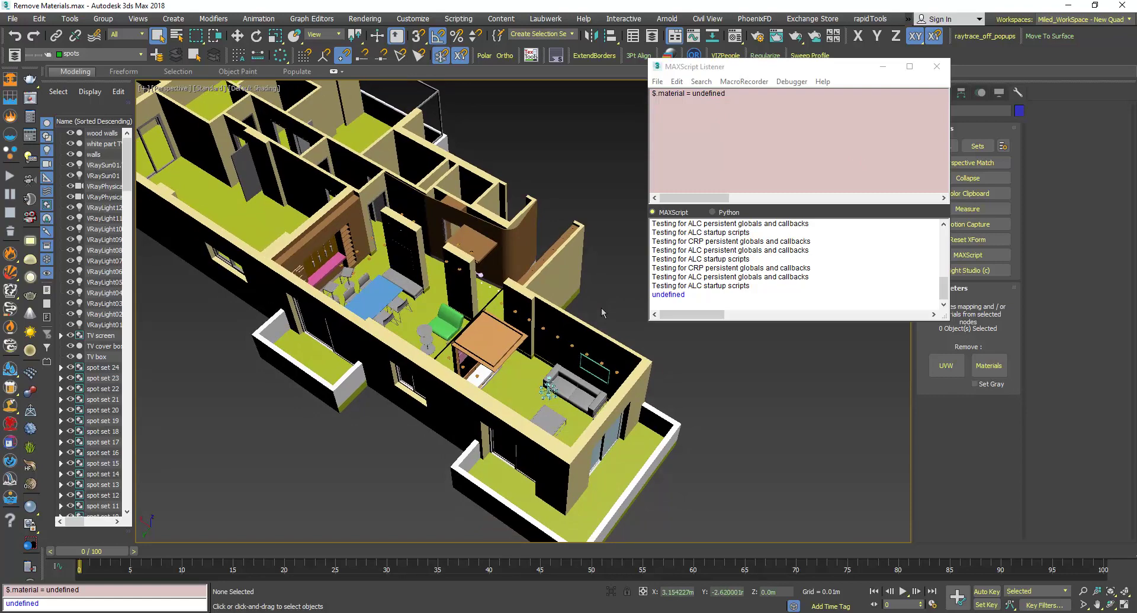
{"action": "key", "text": "ctrl+a"}
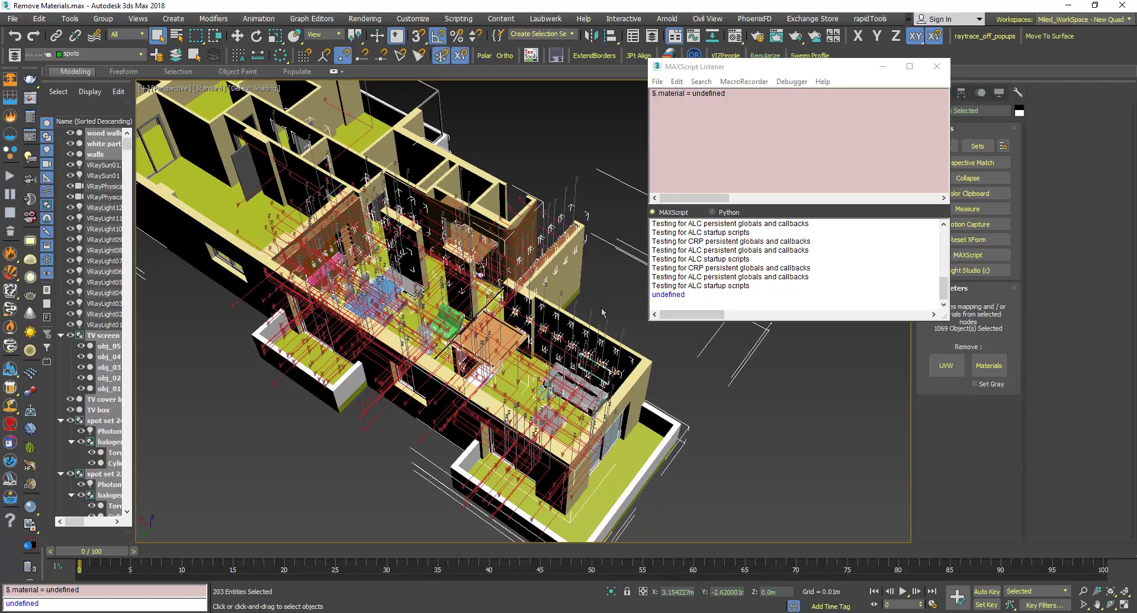
{"action": "key", "text": "ctrl+z"}
{"action": "key", "text": "ctrl+d"}
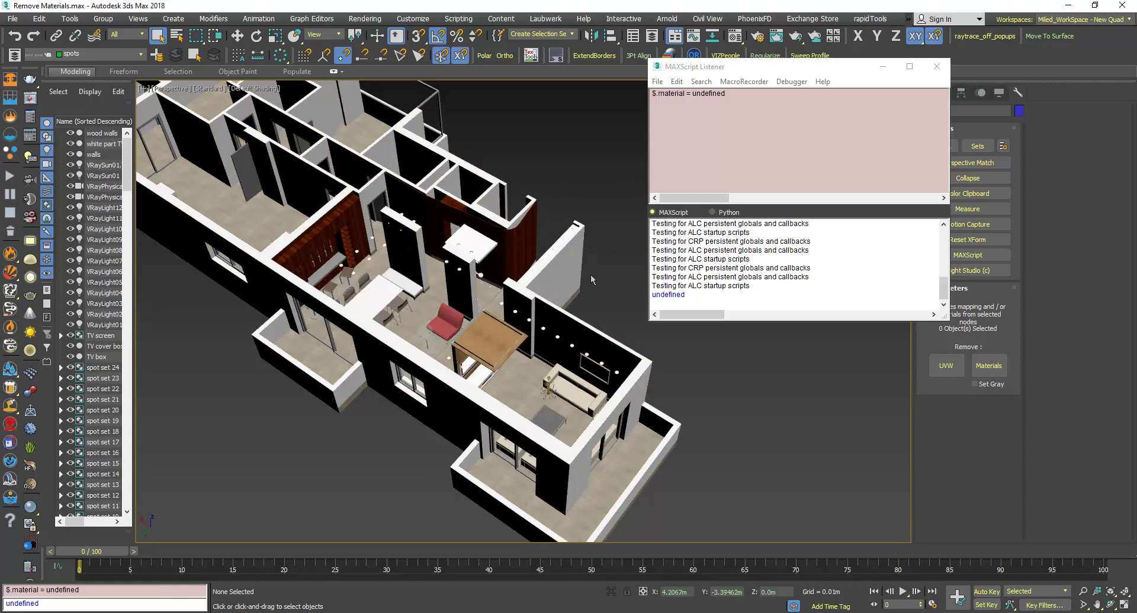
Move the MAXScript Listener window clear of the UVW Remove parameters, keeping its script line in view.
{"action": "left_click", "coordinate": [737, 95]}
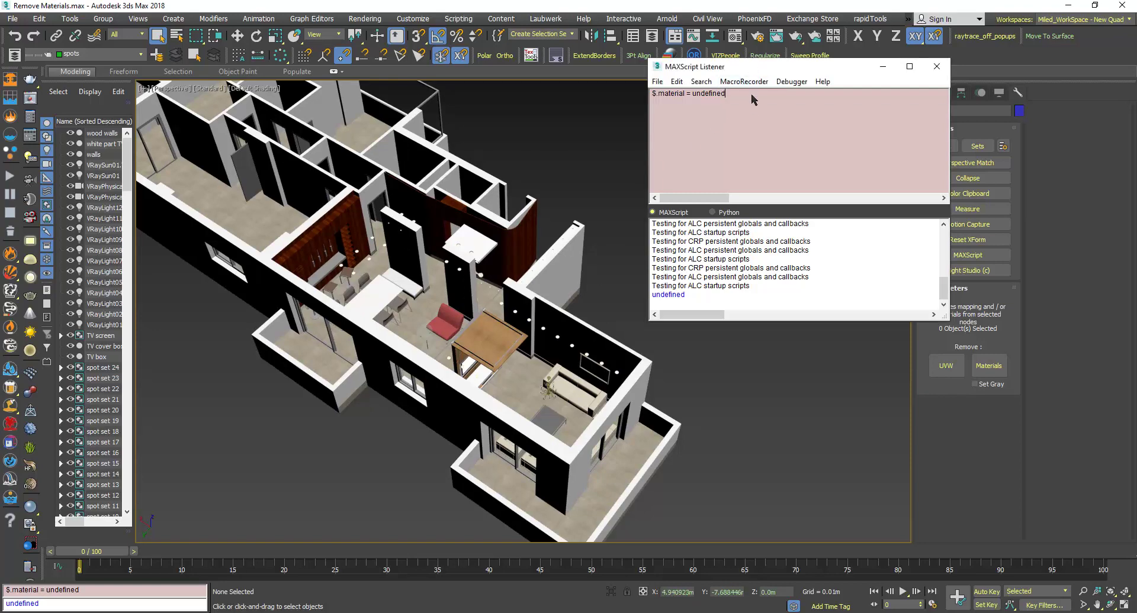
{"action": "left_click_drag", "start_coordinate": [752, 67], "coordinate": [751, 142]}
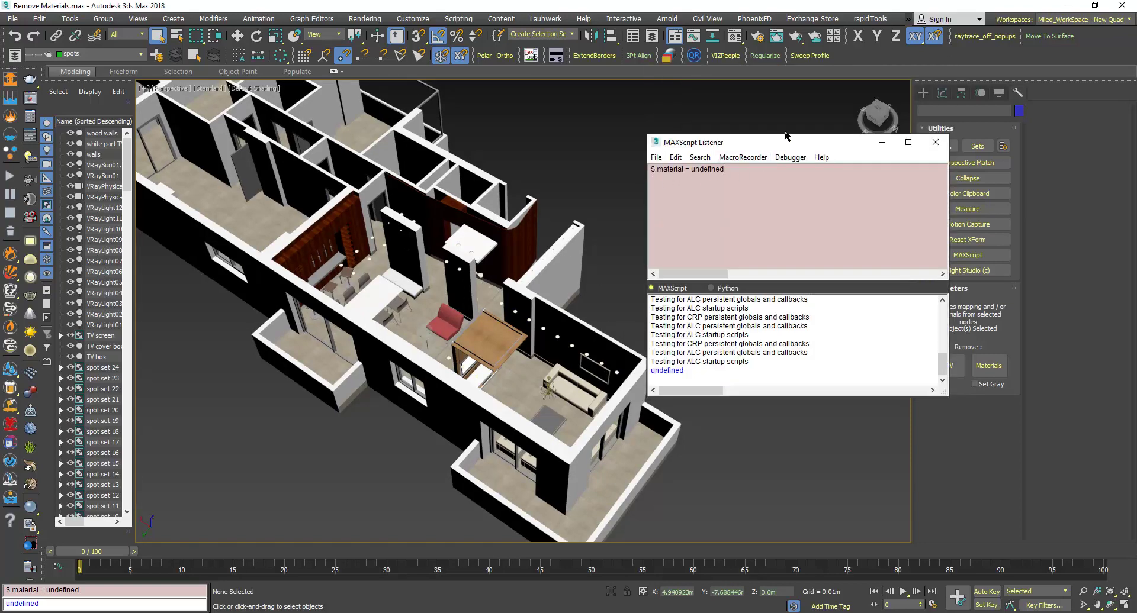
{"action": "left_click_drag", "start_coordinate": [798, 137], "coordinate": [800, 160]}
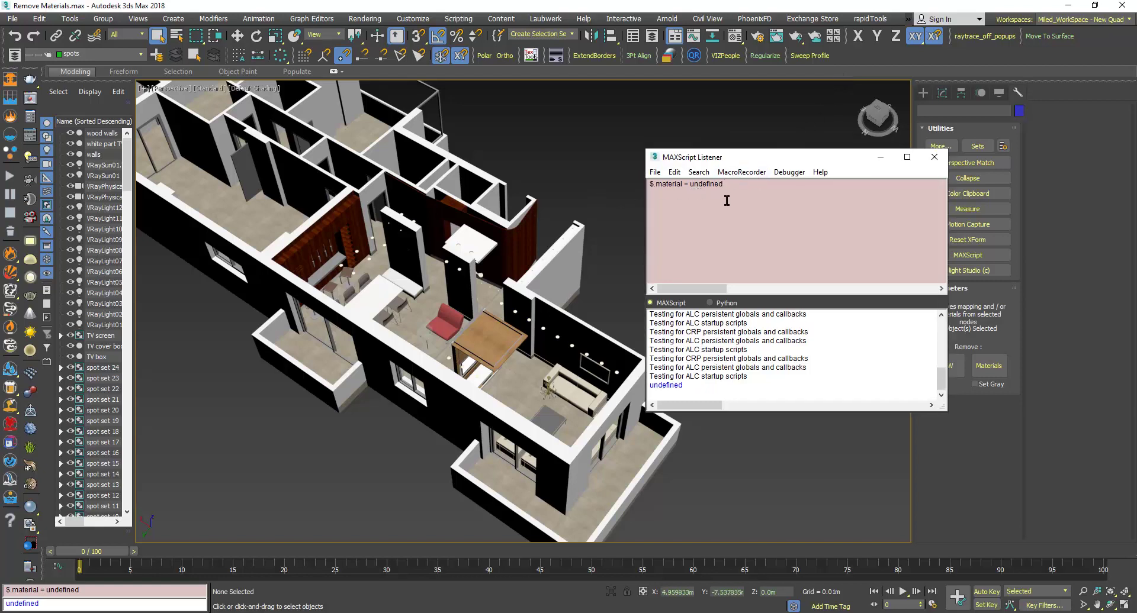
{"action": "left_click_drag", "start_coordinate": [769, 157], "coordinate": [639, 207]}
Create a custom toolbar named Clear Material, leave it floating in the empty viewport area, and close the interface customization.
{"action": "left_click", "coordinate": [413, 18]}
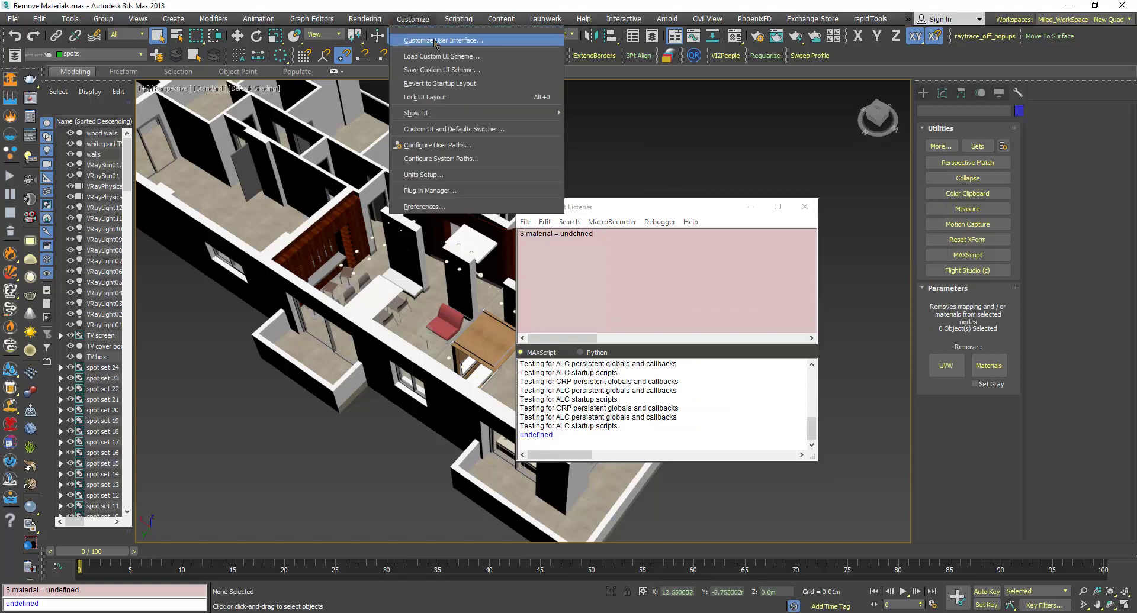
{"action": "left_click", "coordinate": [450, 41]}
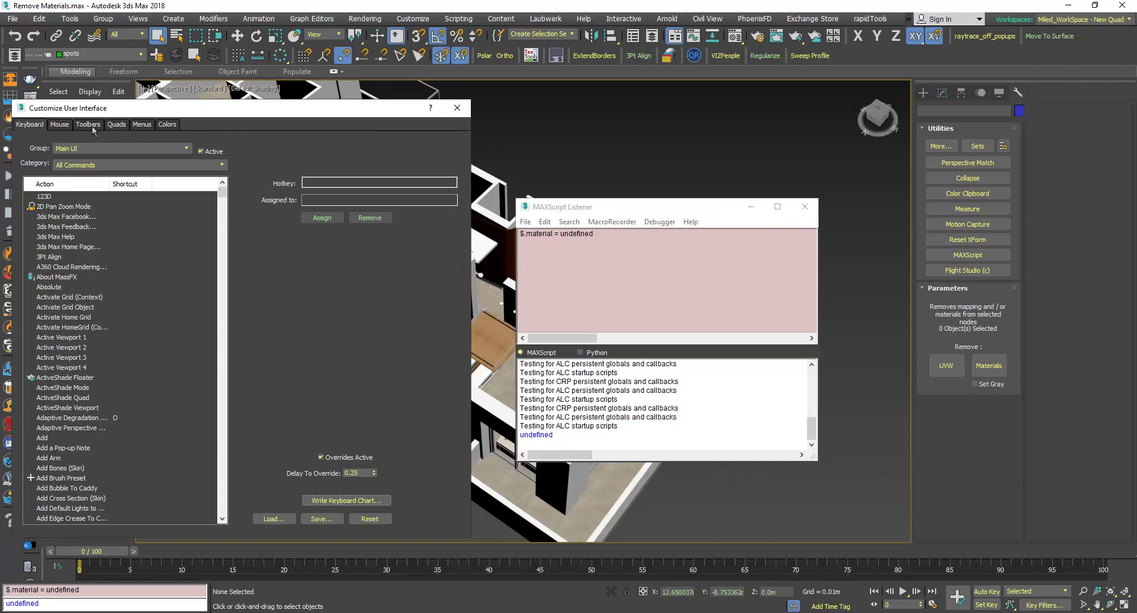
{"action": "left_click", "coordinate": [88, 124]}
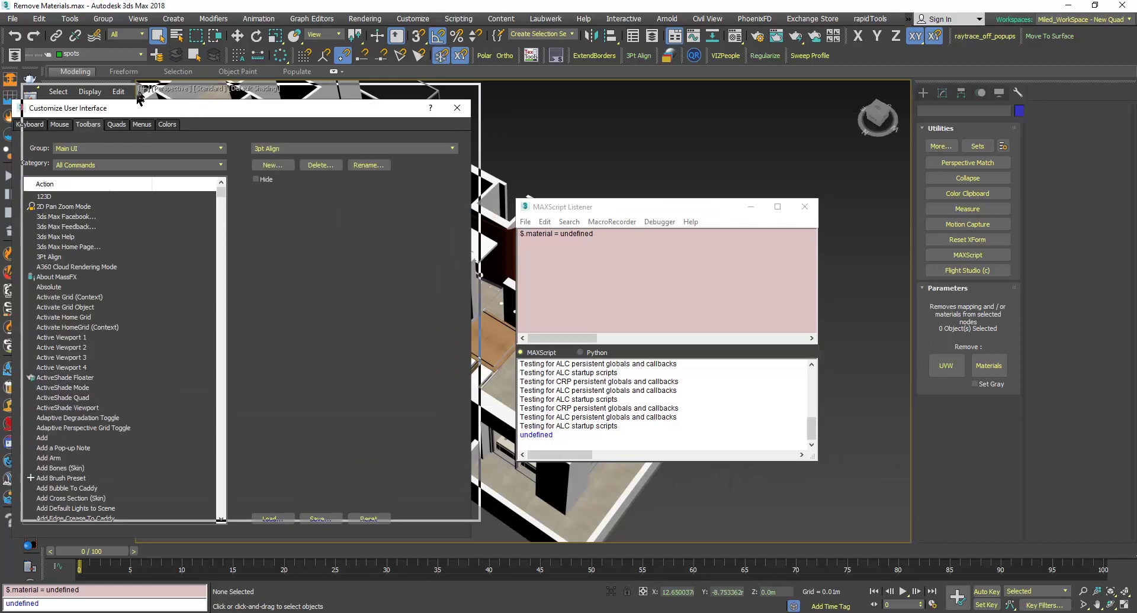
{"action": "left_click_drag", "start_coordinate": [128, 109], "coordinate": [139, 84]}
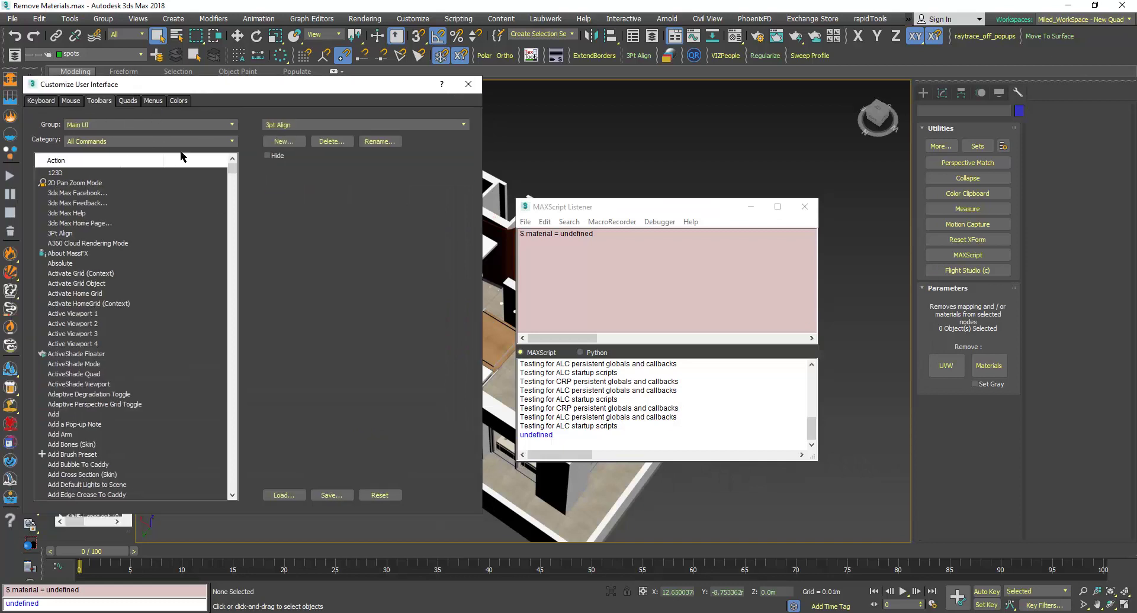
{"action": "left_click", "coordinate": [288, 141]}
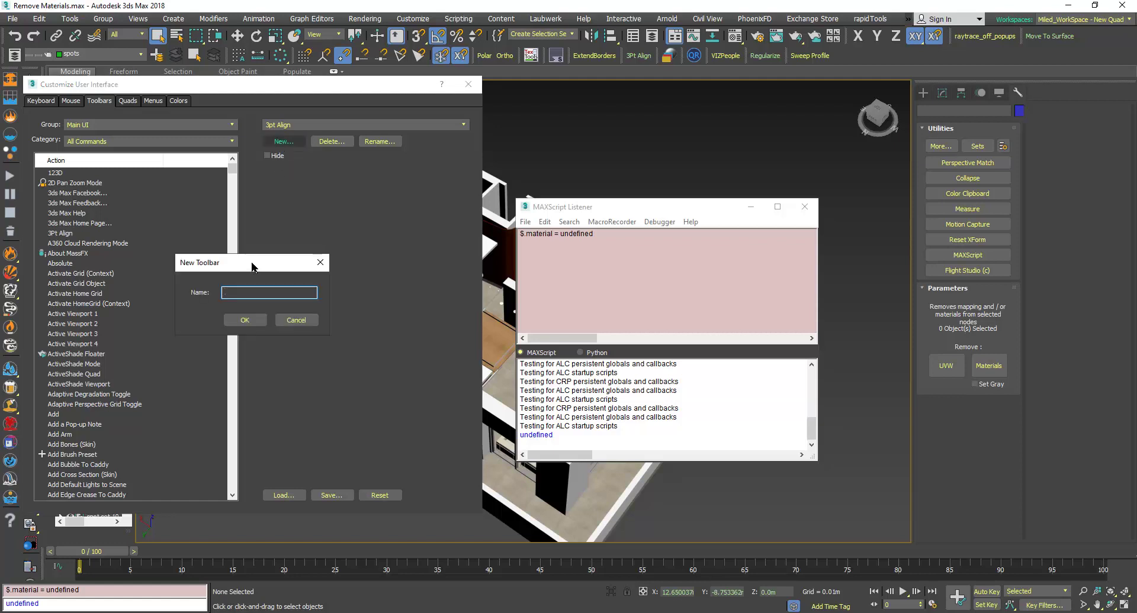
{"action": "left_click_drag", "start_coordinate": [252, 264], "coordinate": [623, 115]}
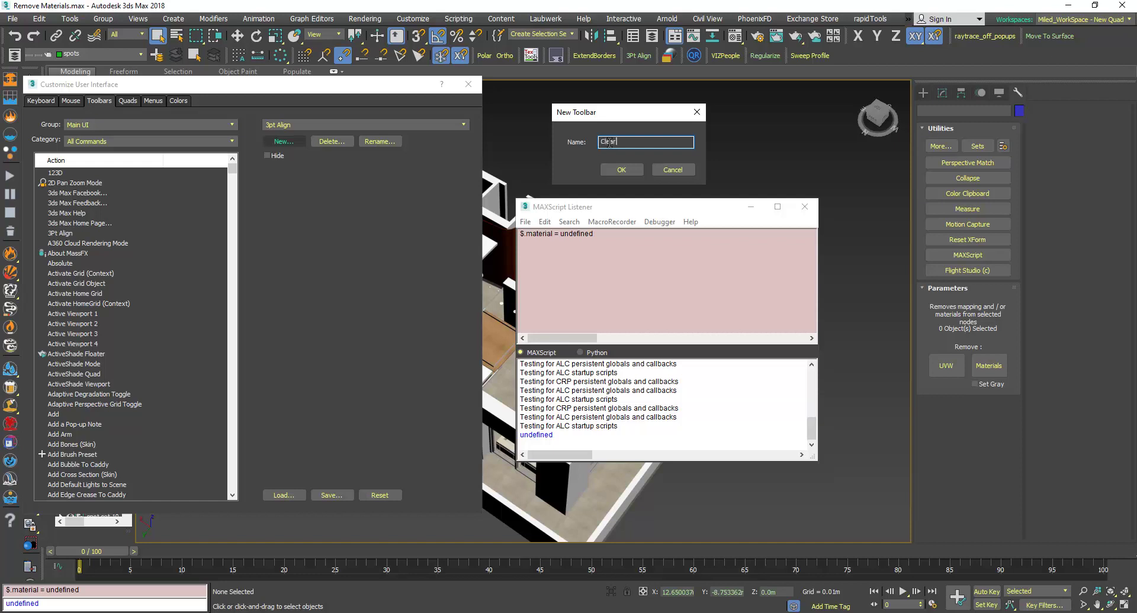
{"action": "type", "text": "Clear Material"}
{"action": "left_click", "coordinate": [619, 171]}
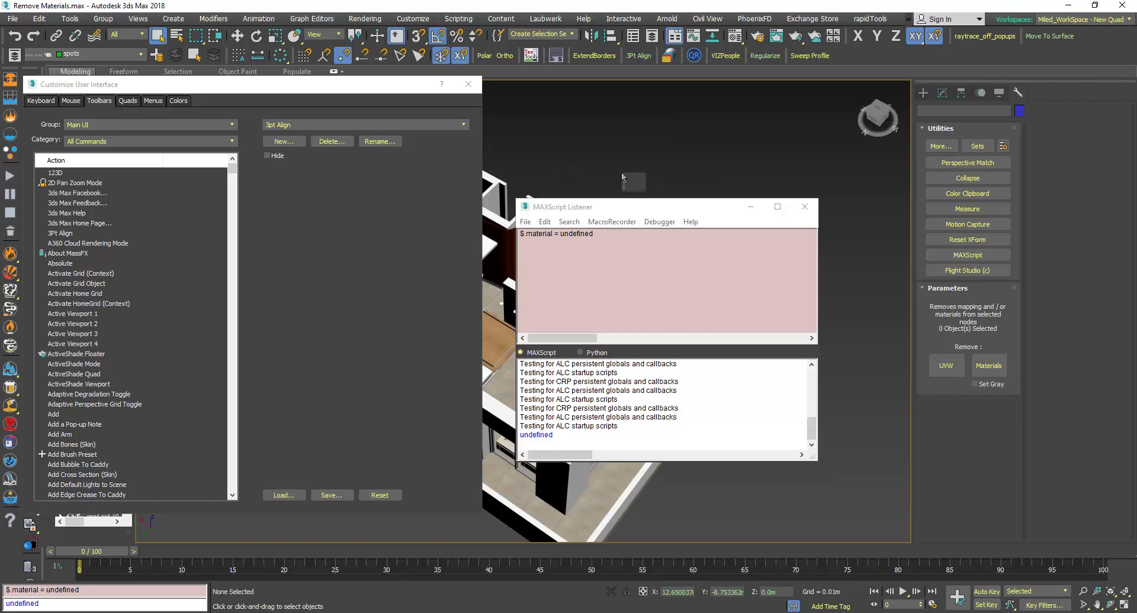
{"action": "left_click_drag", "start_coordinate": [703, 131], "coordinate": [534, 127]}
{"action": "left_click", "coordinate": [467, 84]}
Add the $.material = undefined line as a button on the Clear Material toolbar and dock that toolbar after Sweep Profile.
{"action": "left_click_drag", "start_coordinate": [621, 205], "coordinate": [743, 133]}
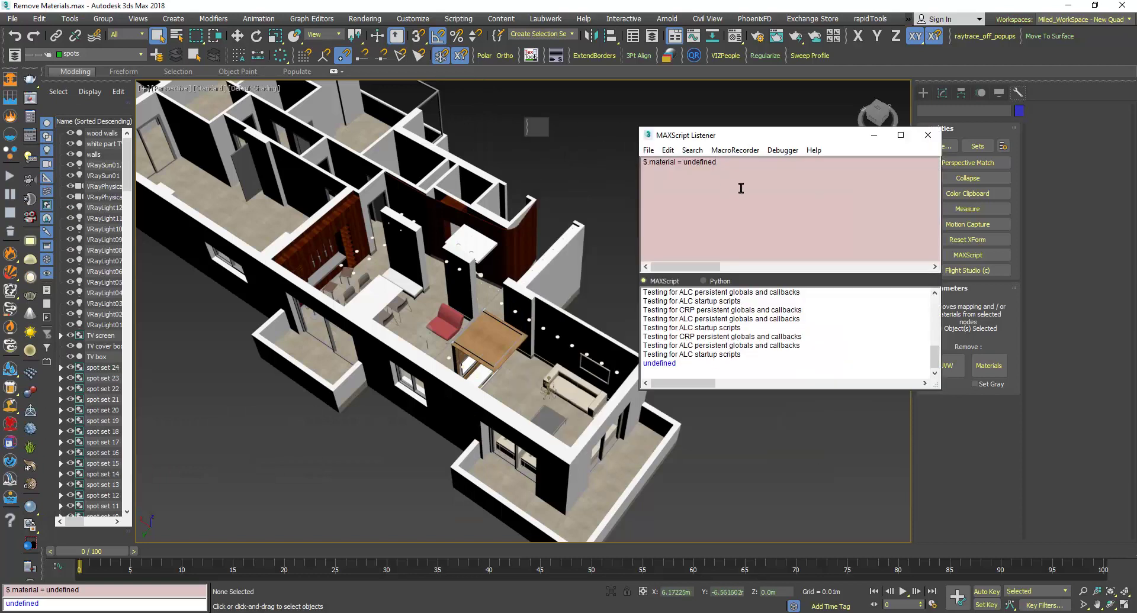
{"action": "left_click", "coordinate": [643, 163]}
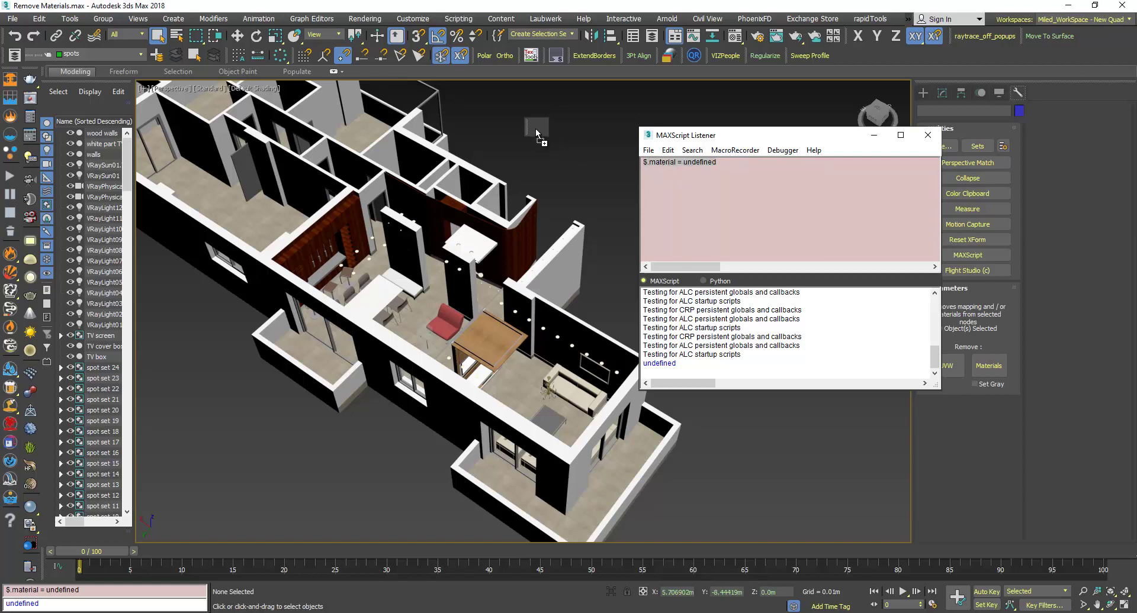
{"action": "left_click", "coordinate": [927, 135]}
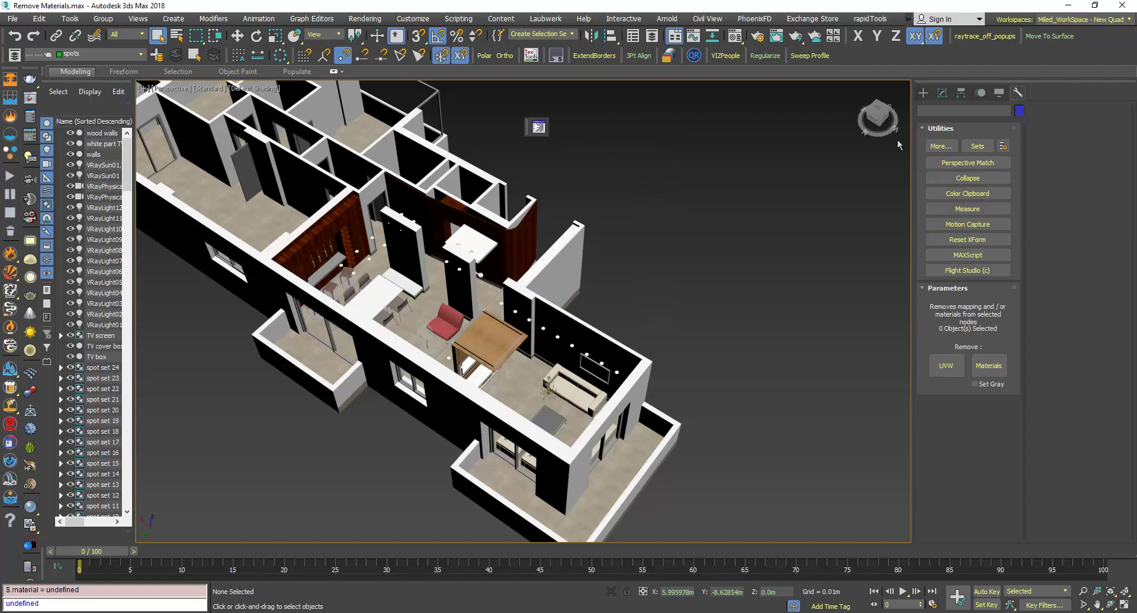
{"action": "left_click_drag", "start_coordinate": [526, 126], "coordinate": [845, 62]}
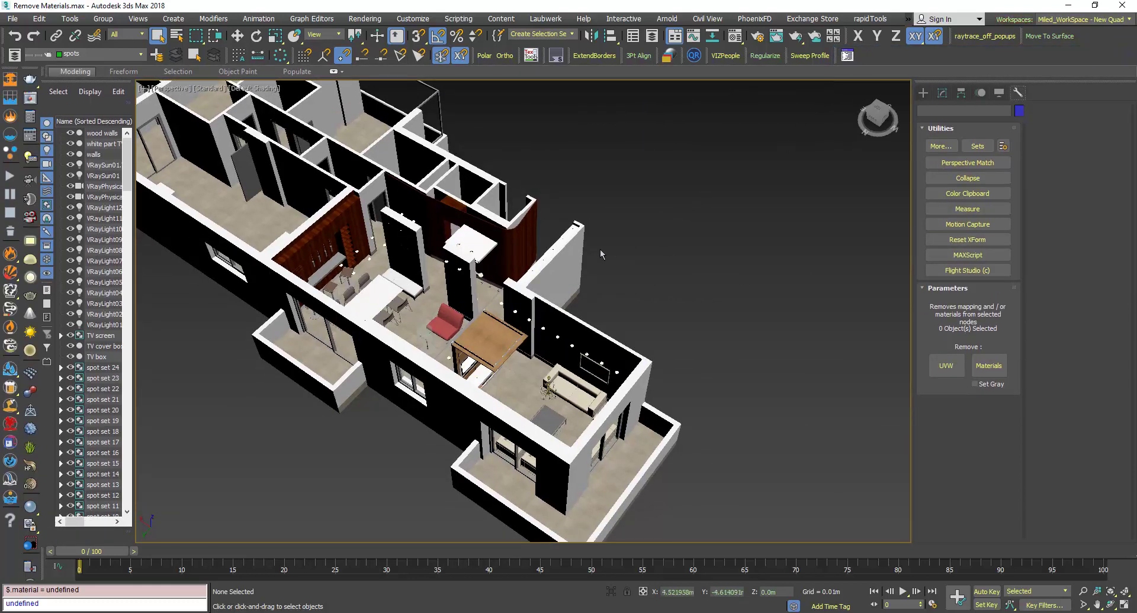
Region-select the apartment's objects, strip their materials with the new script button, and undo the removal.
{"action": "middle_click_drag", "start_coordinate": [598, 251], "coordinate": [603, 228]}
{"action": "left_click_drag", "start_coordinate": [741, 501], "coordinate": [258, 158]}
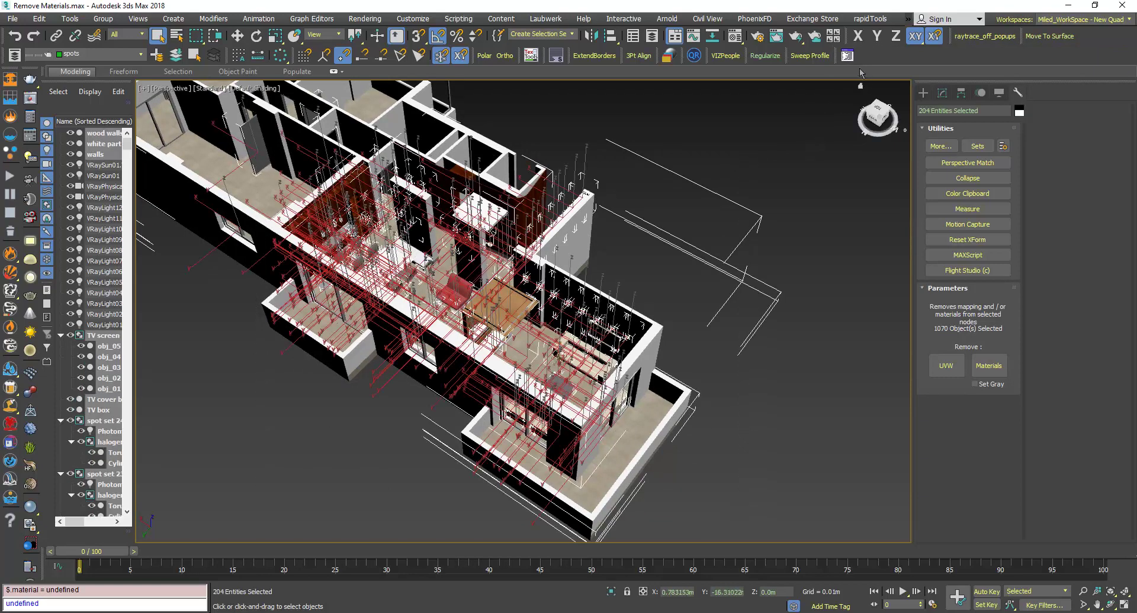
{"action": "left_click", "coordinate": [847, 55]}
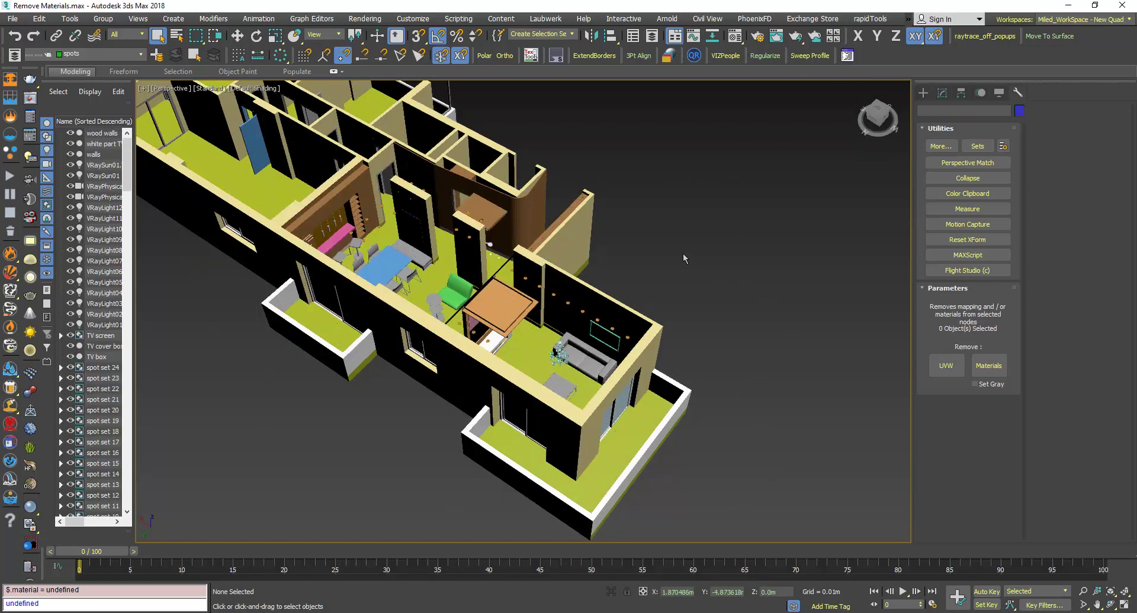
{"action": "key", "text": "ctrl+a"}
{"action": "left_click", "coordinate": [683, 259]}
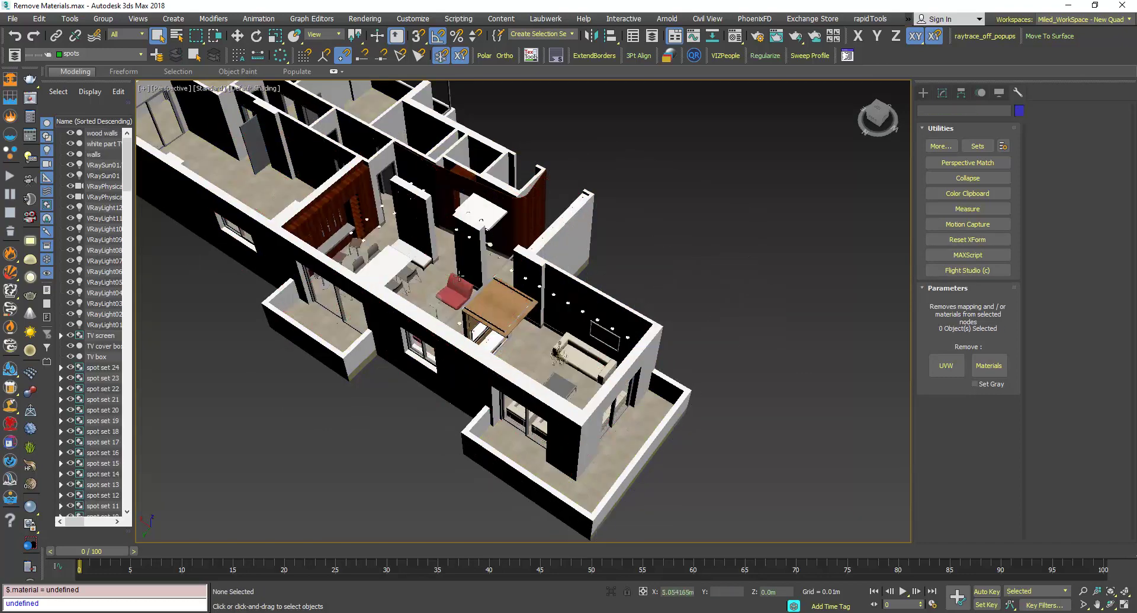
Repeat the script button test on a fresh region selection of the apartment, restoring the materials and clearing the selection.
{"action": "left_click_drag", "start_coordinate": [797, 501], "coordinate": [229, 178]}
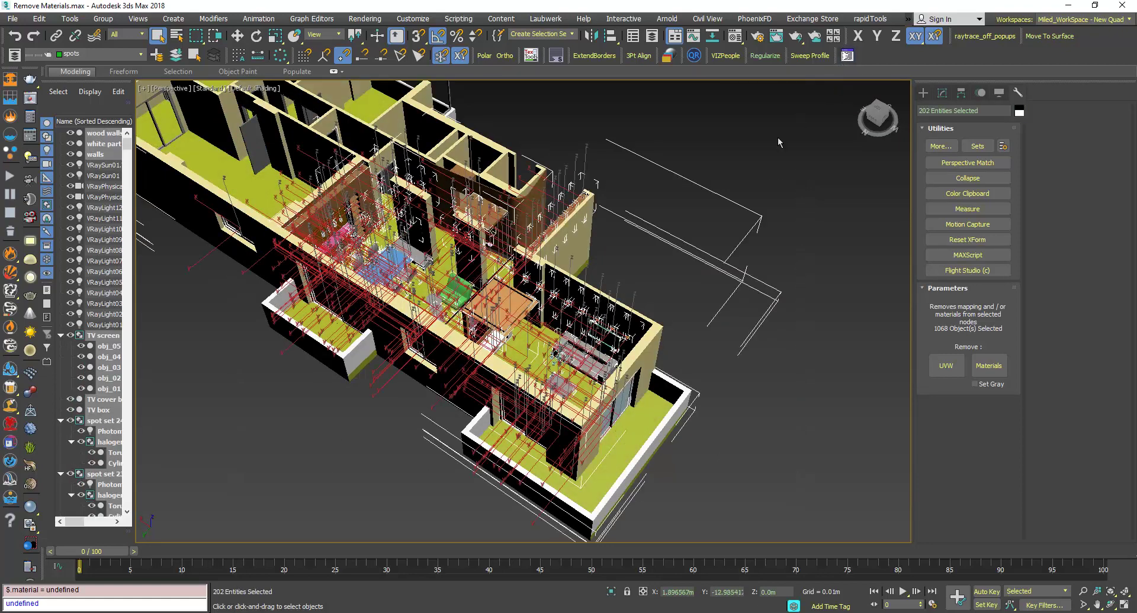
{"action": "left_click", "coordinate": [734, 189]}
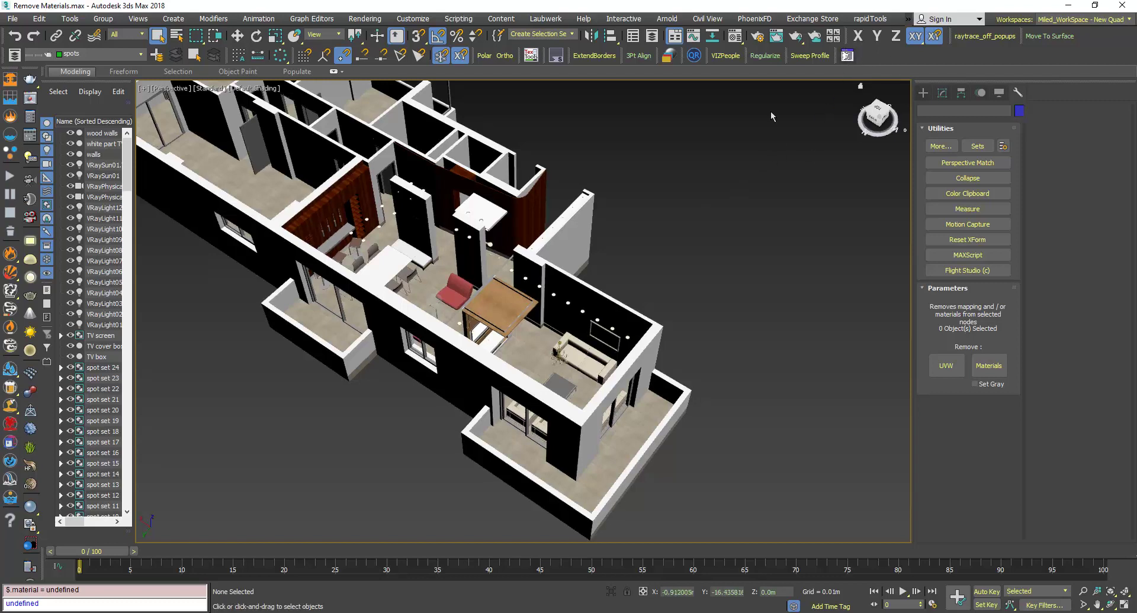
{"action": "middle_click_drag", "start_coordinate": [689, 205], "coordinate": [692, 211]}
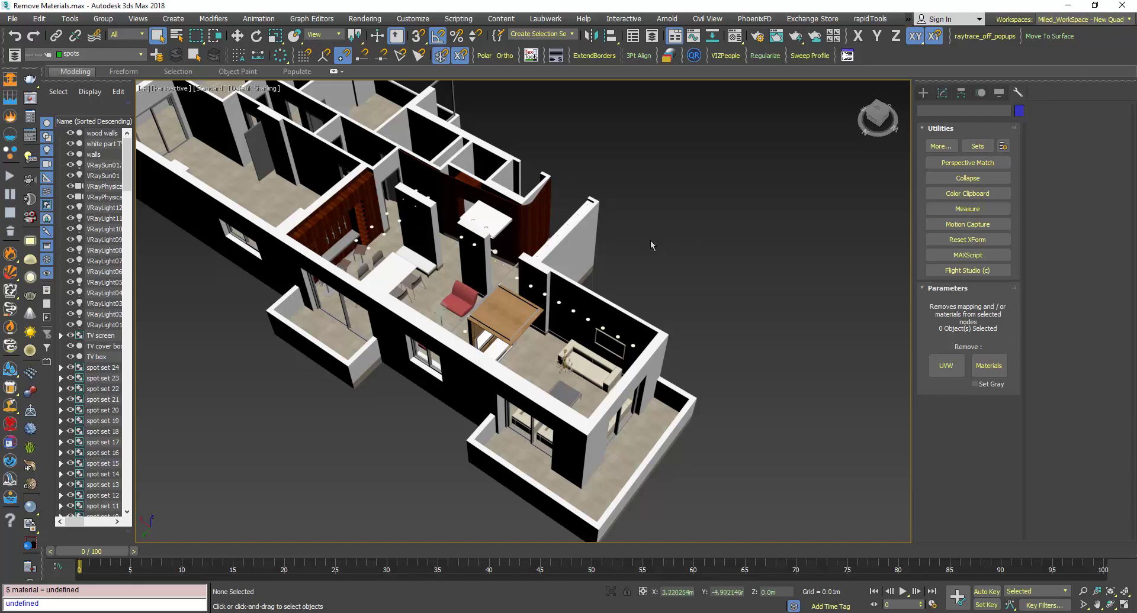
{"action": "middle_click_drag", "start_coordinate": [623, 268], "coordinate": [622, 258], "text": "alt"}
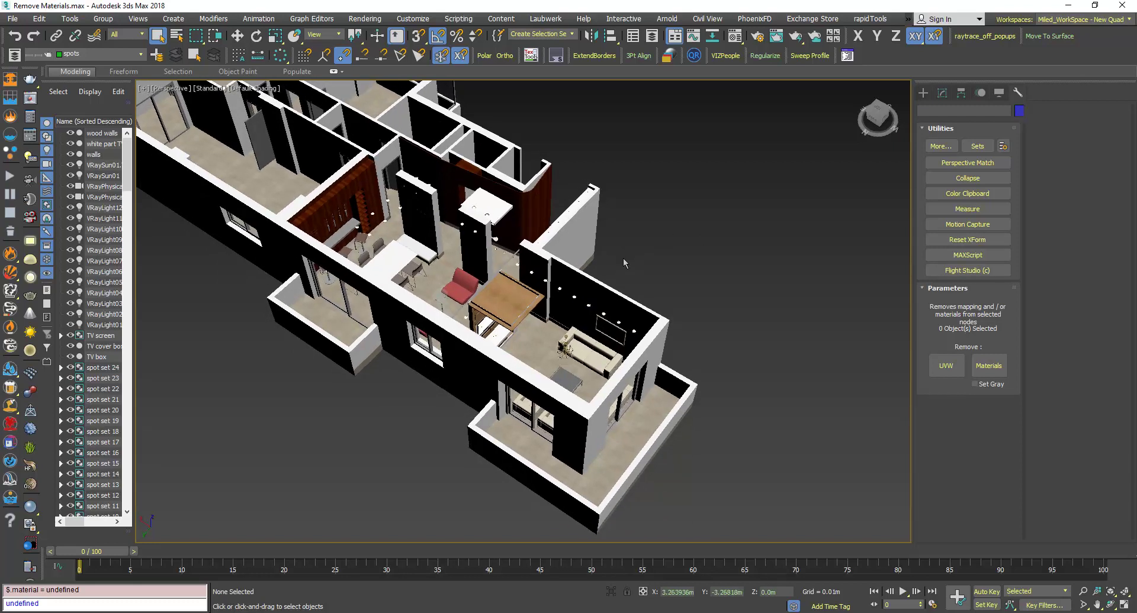